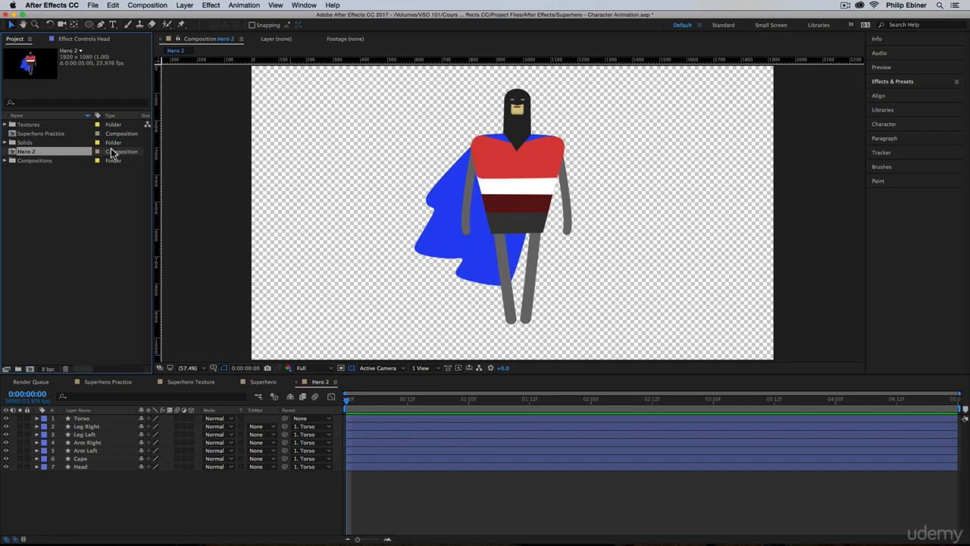
Duplicate the Hero 2 composition, rename the copy "Hero 2 – Draft" and move it into the Compositions folder.
key(super+d)
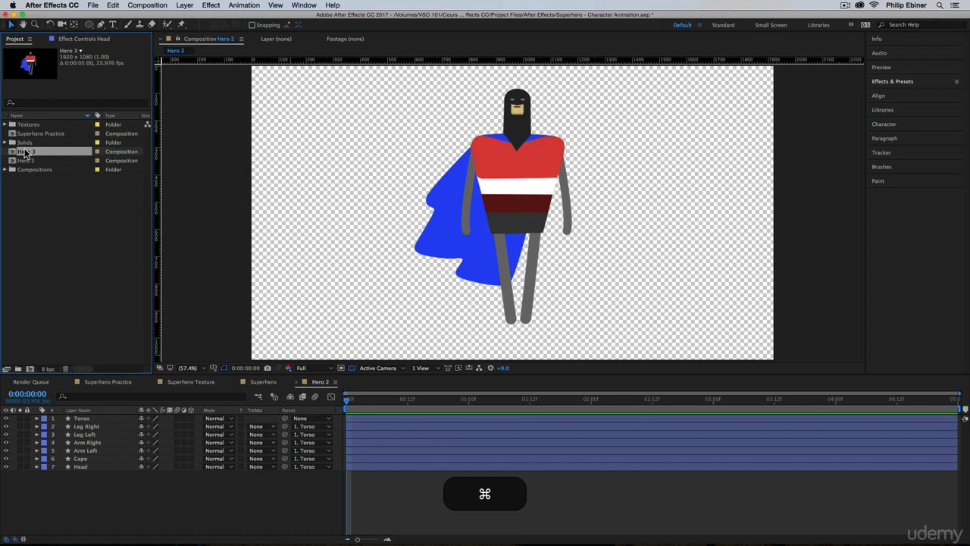
key(Return)
key(BackSpace)
key(BackSpace)
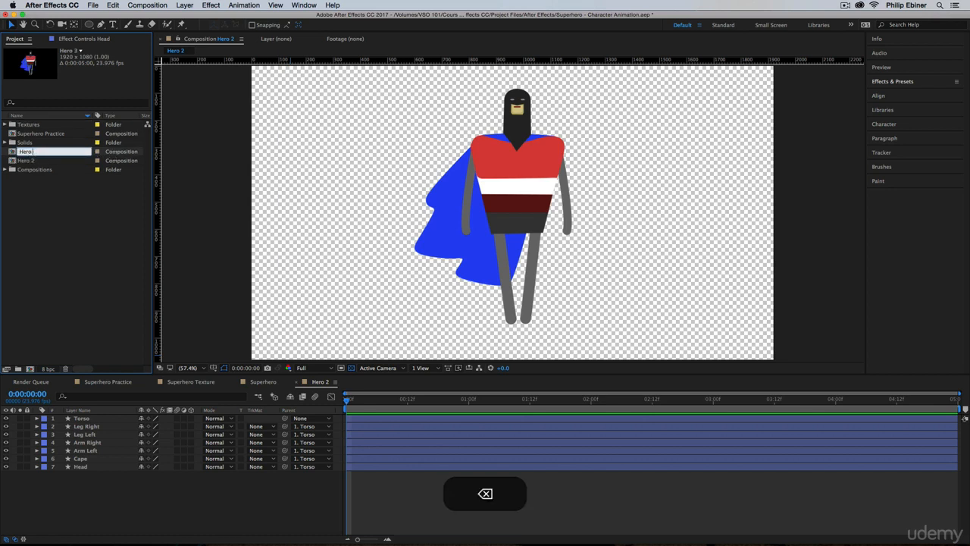
text(2 – Draft)
key(Return)
drag(35, 153, 36, 170)
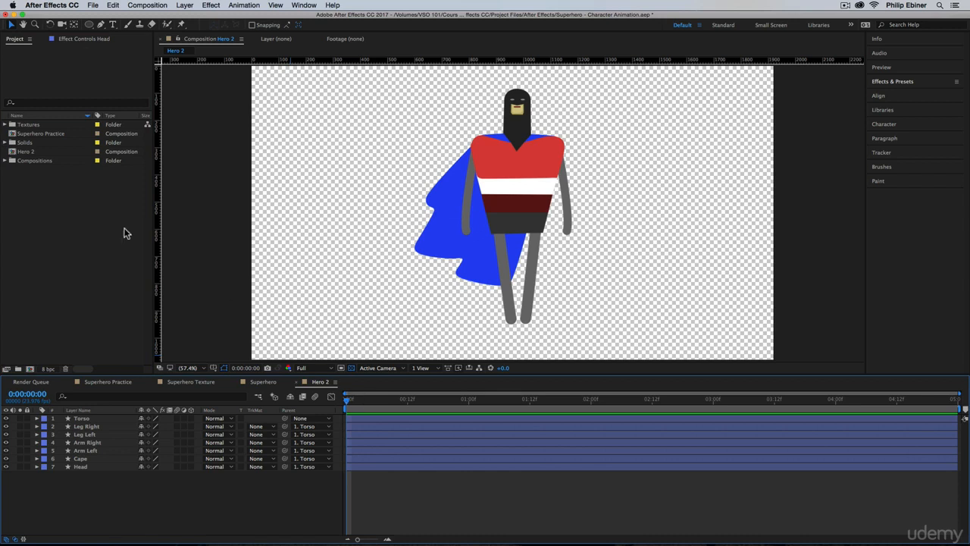
Close the Superhero, Superhero Texture and Superhero Practice timelines, leaving only the Hero 2 composition open.
click(26, 152)
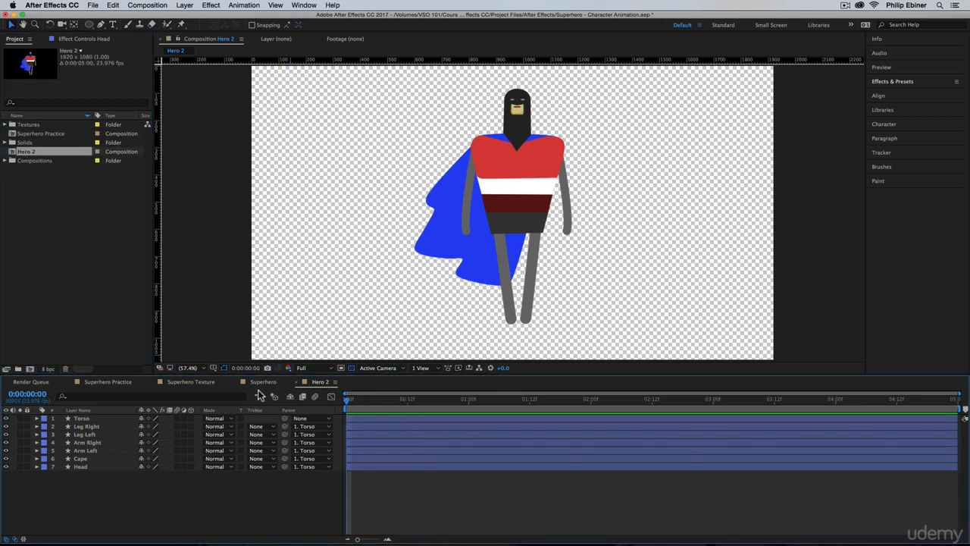
click(263, 382)
key(super+w)
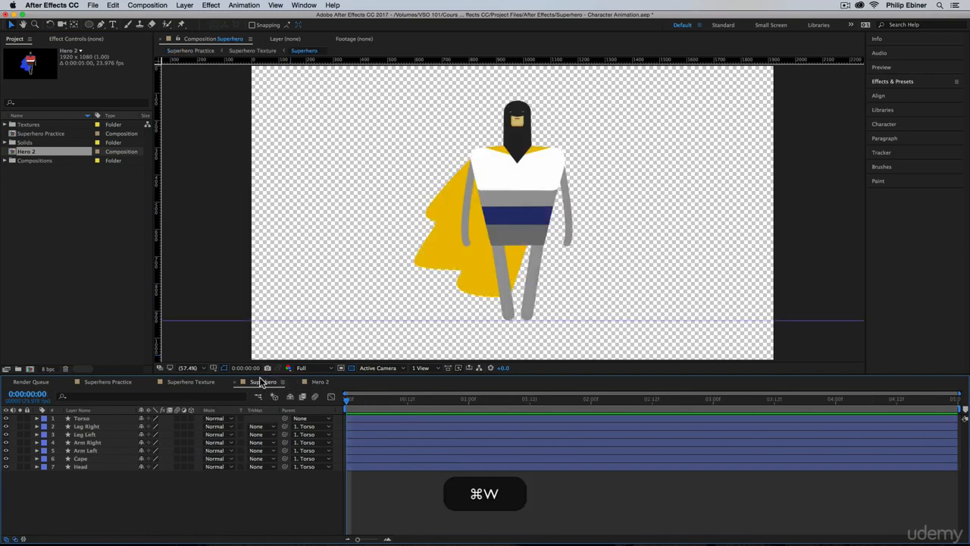
key(super+w)
click(106, 383)
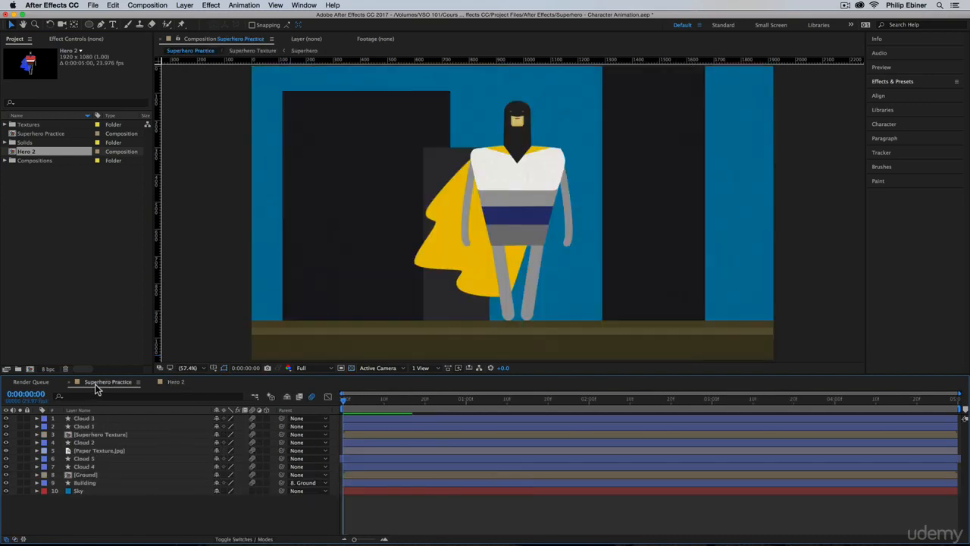
click(69, 382)
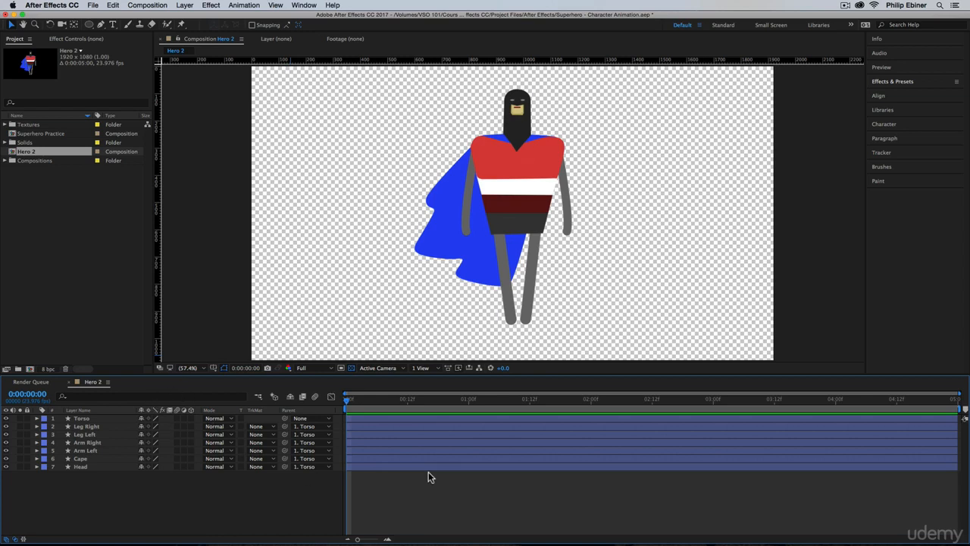
Reopen the Superhero Practice composition, scrub through its animation as a reference, and return to the Hero 2 composition.
key(space)
key(space)
double_click(45, 134)
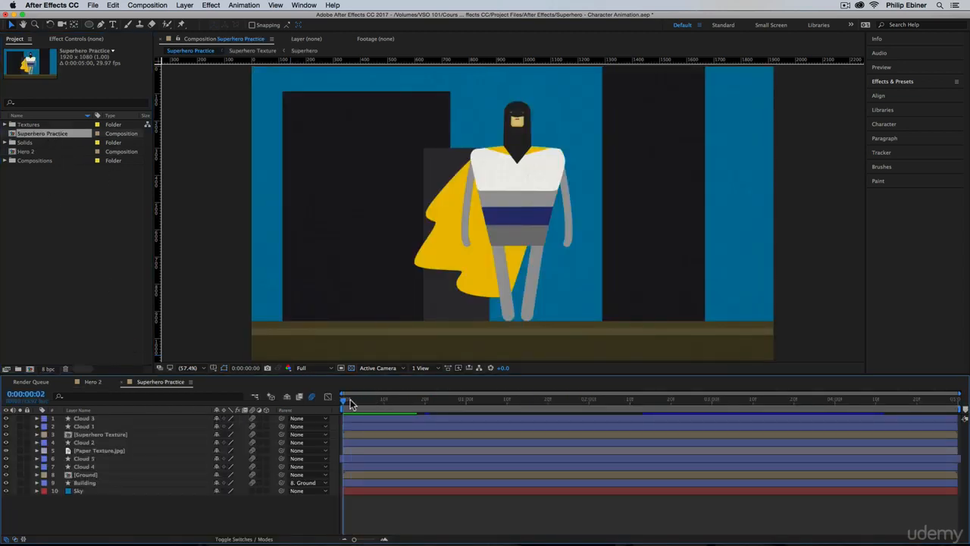
drag(350, 404, 832, 392)
key(Home)
click(91, 382)
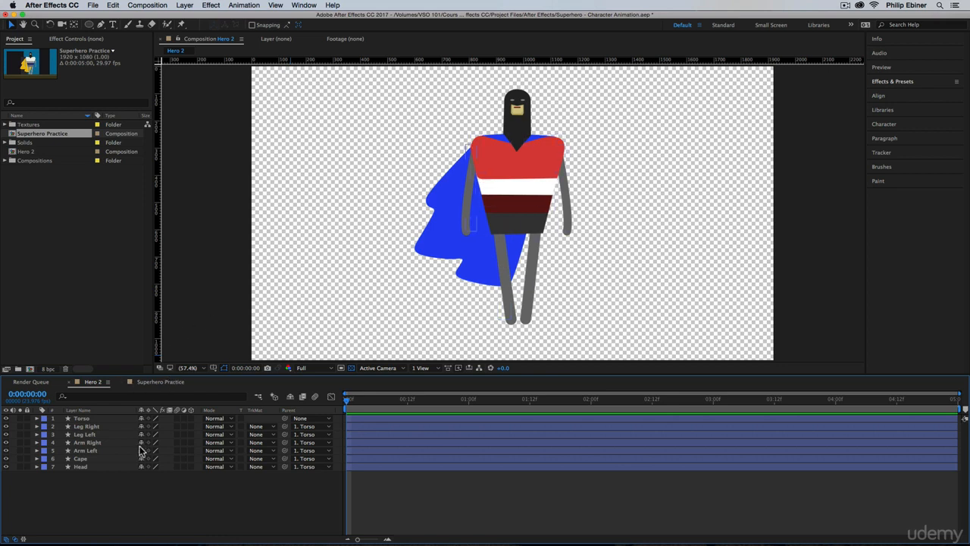
Expand the Leg Left and Leg Right layers down to the Path property of Shape 1.
click(96, 434)
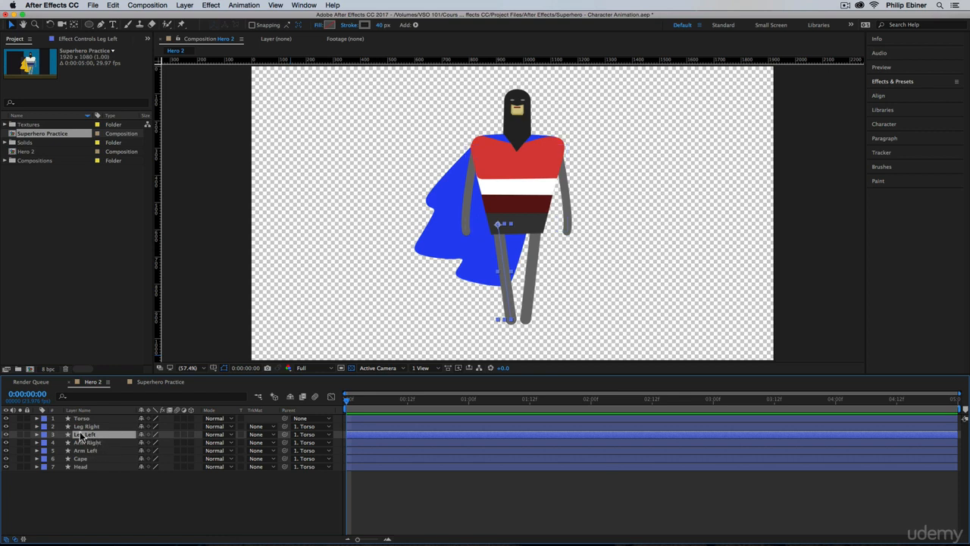
click(36, 434)
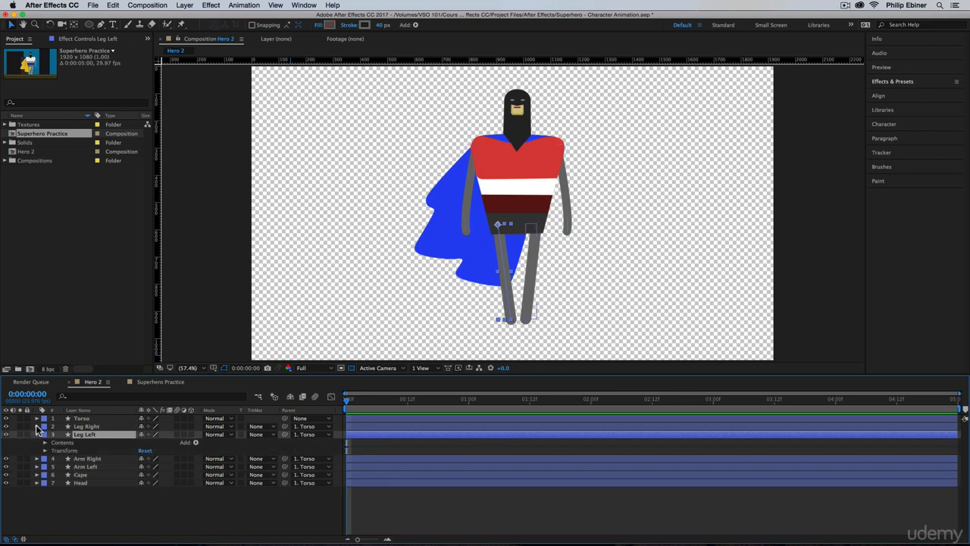
click(37, 426)
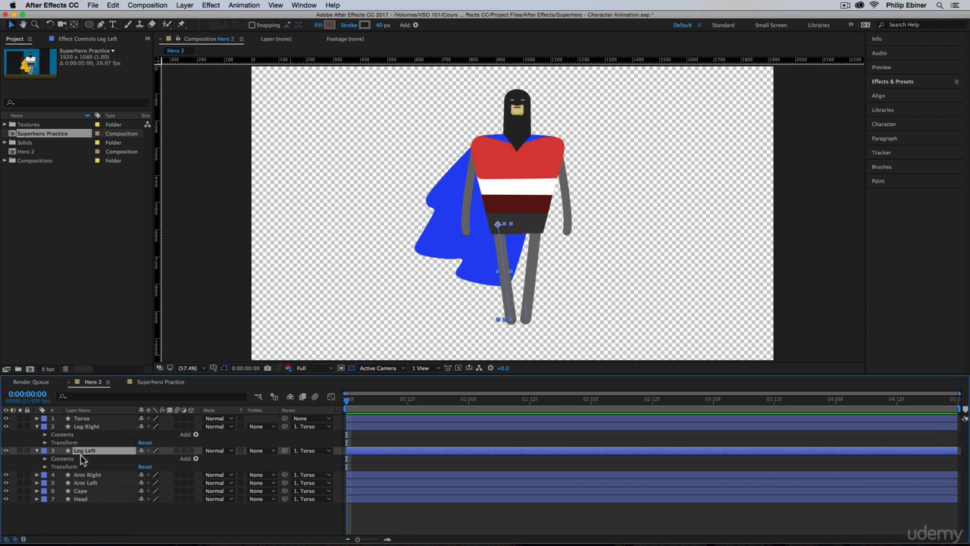
click(45, 459)
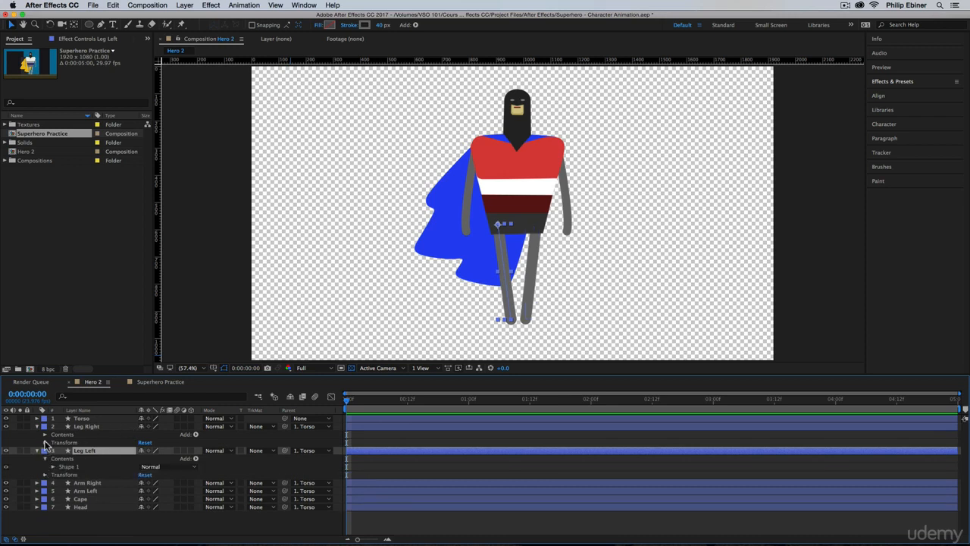
click(45, 434)
click(53, 443)
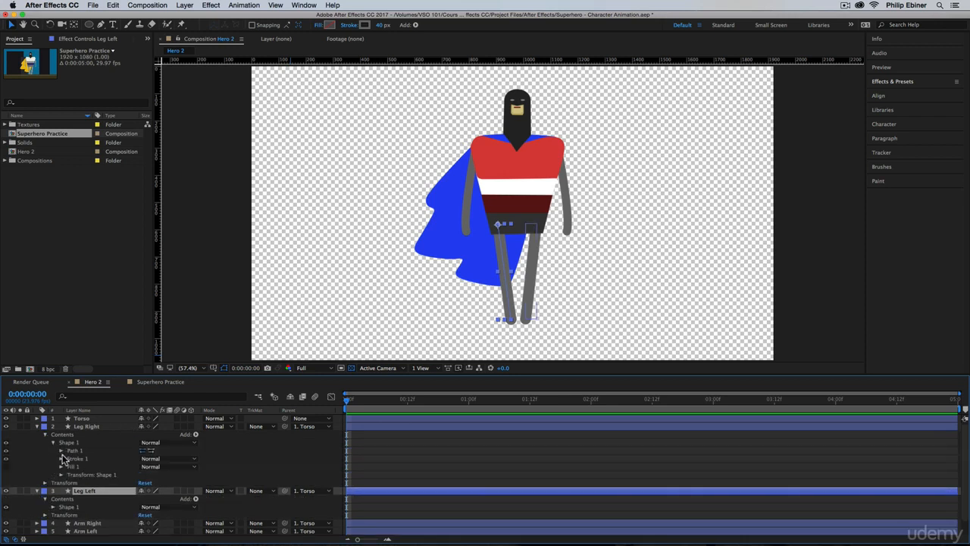
click(53, 508)
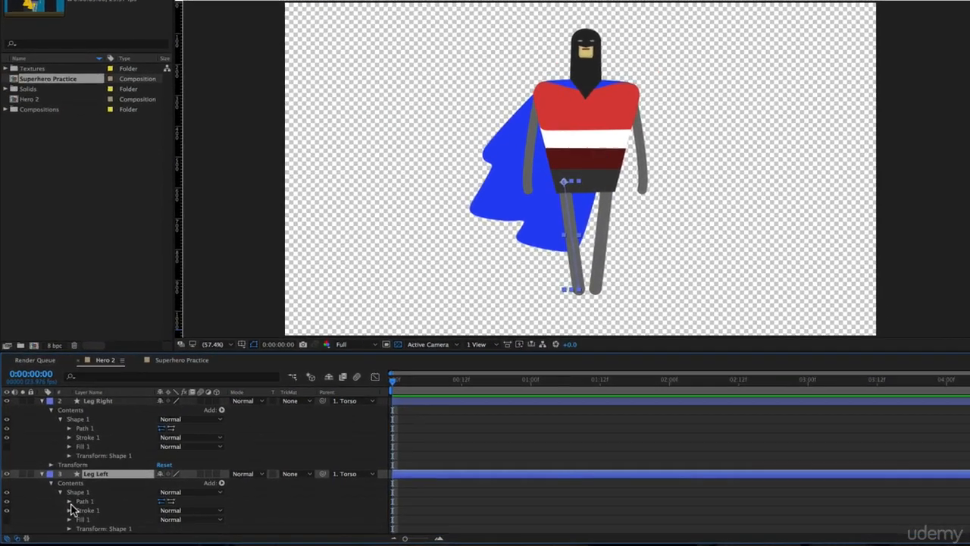
click(60, 515)
click(77, 517)
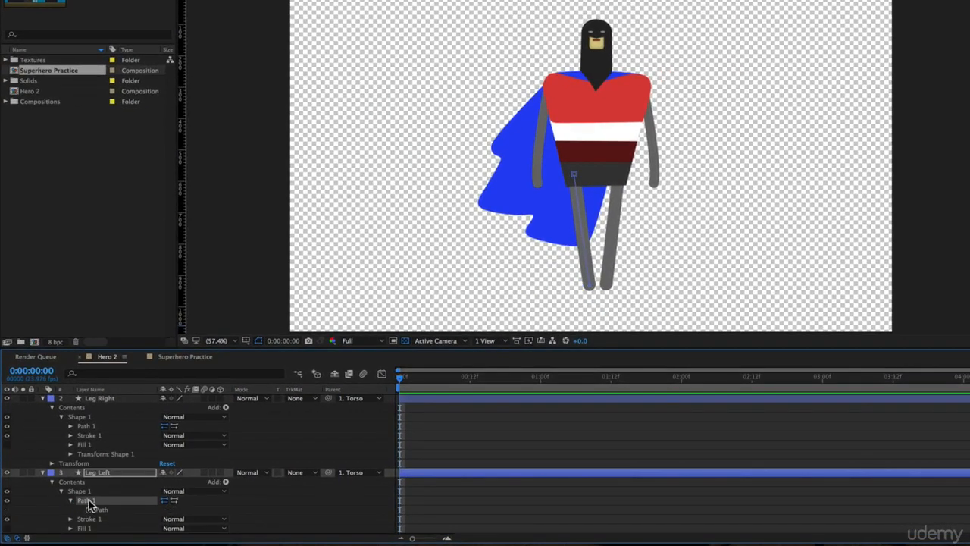
click(72, 427)
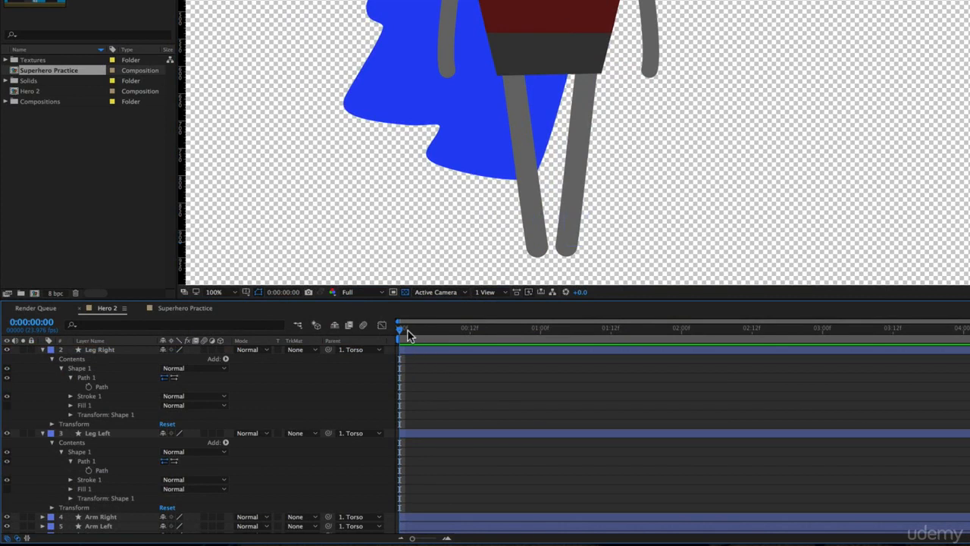
Start Path keyframes for both Leg Right and Leg Left at 0:00:00:12.
drag(407, 330, 469, 331)
key(ctrl+v)
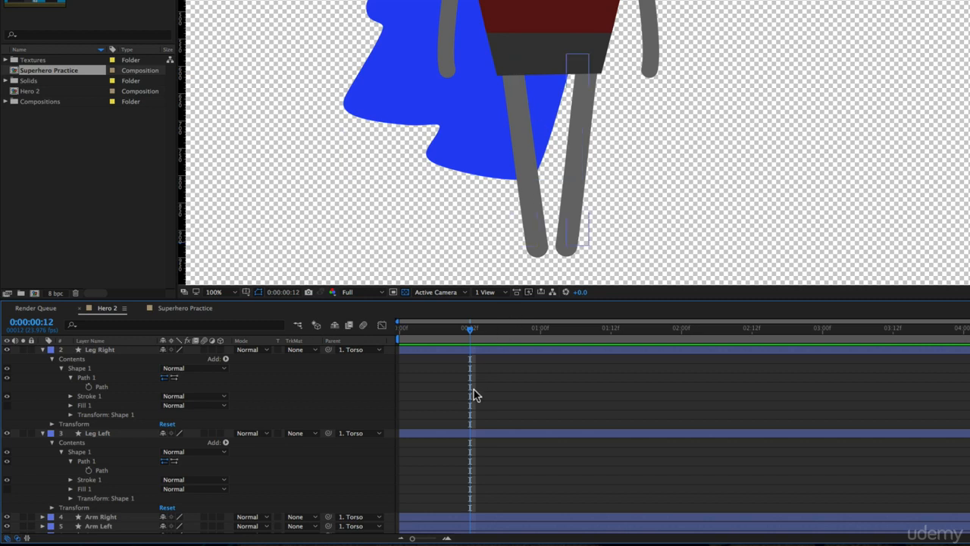
click(88, 386)
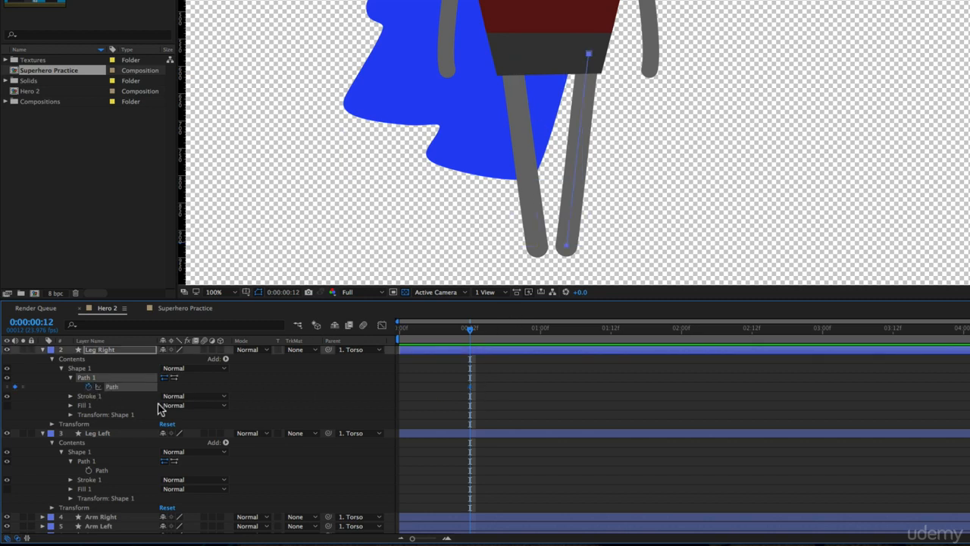
click(88, 470)
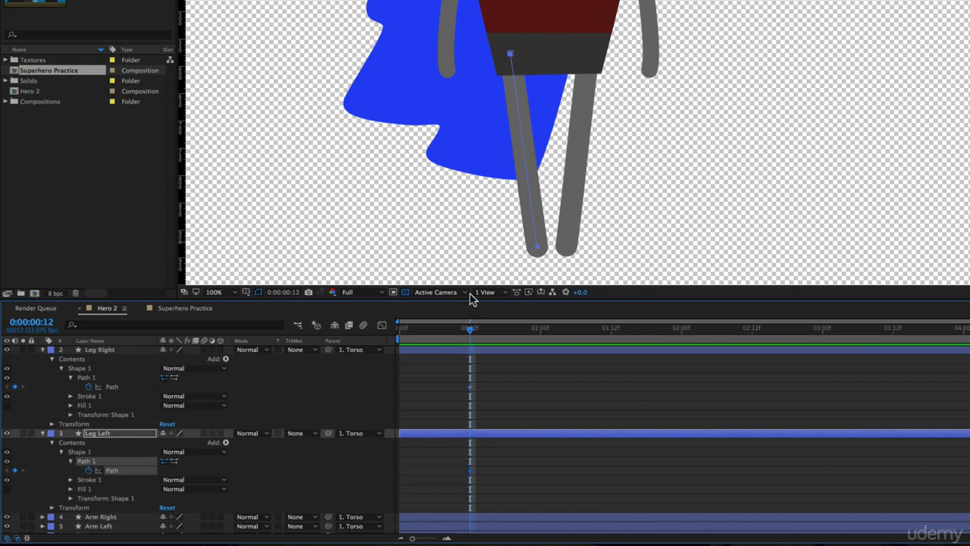
At 0:00:01:12, raise Leg Right's foot point outward and extend its curve handle so the leg bends outward.
drag(469, 333, 539, 333)
drag(599, 333, 611, 335)
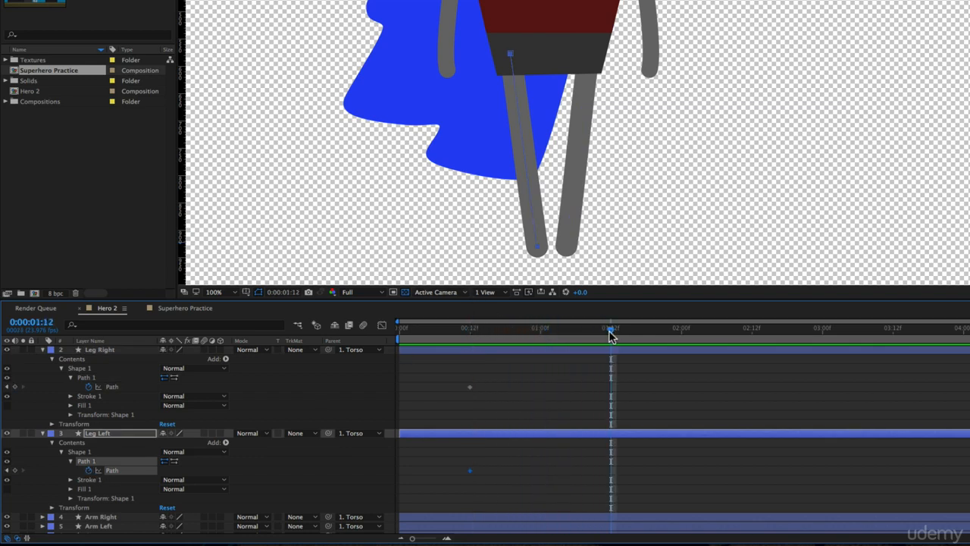
click(86, 377)
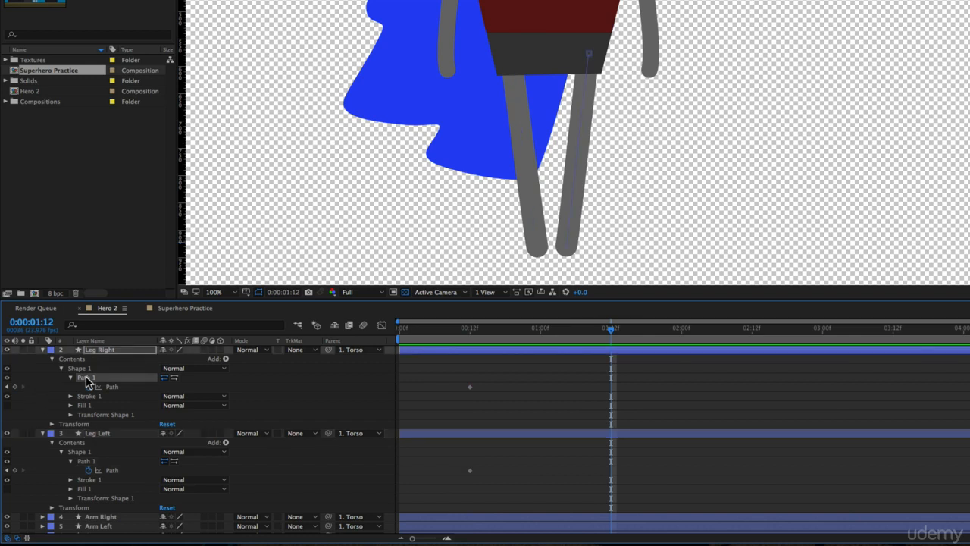
click(568, 252)
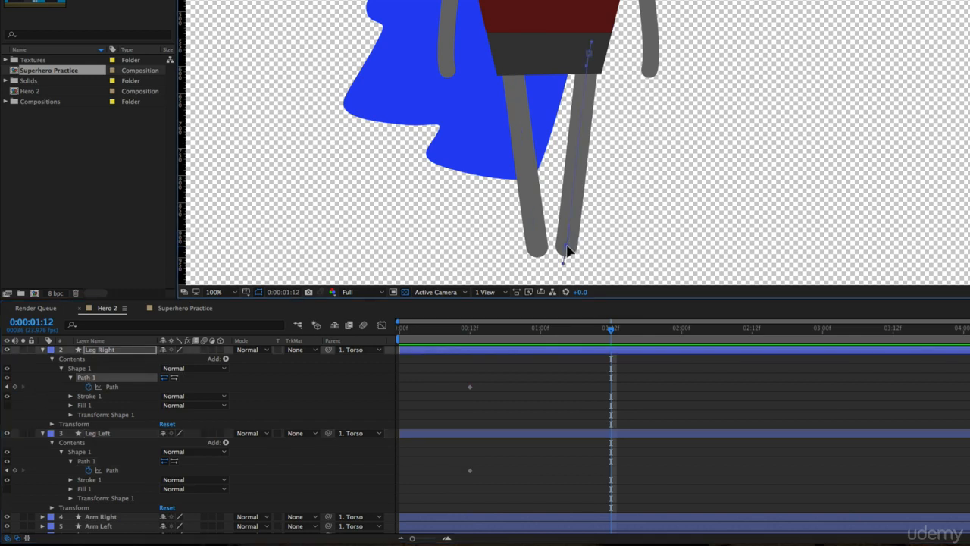
drag(568, 252, 599, 206)
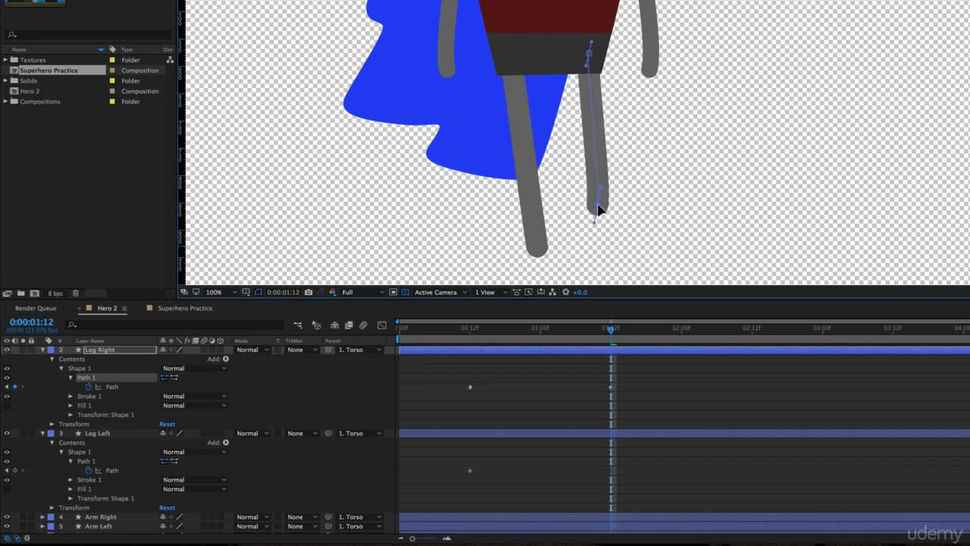
drag(602, 191, 638, 119)
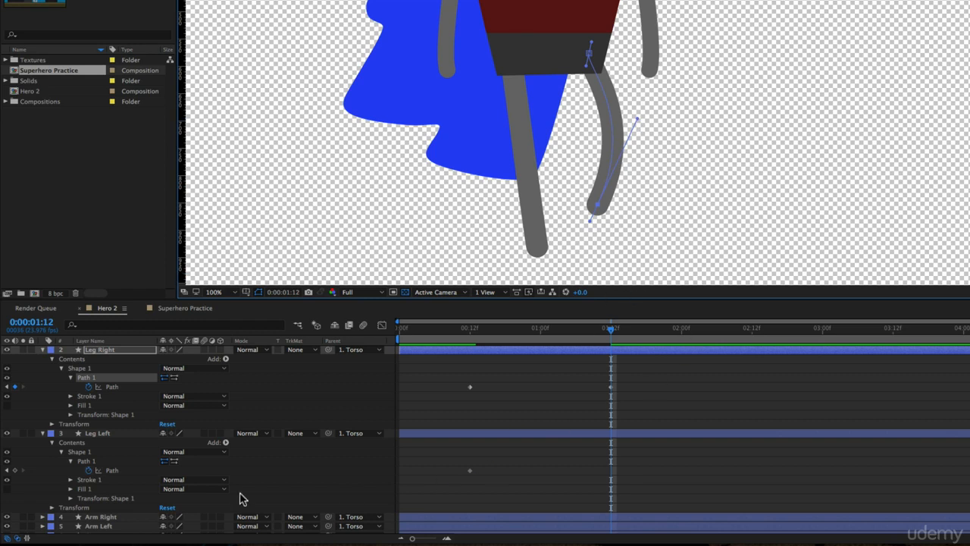
click(104, 433)
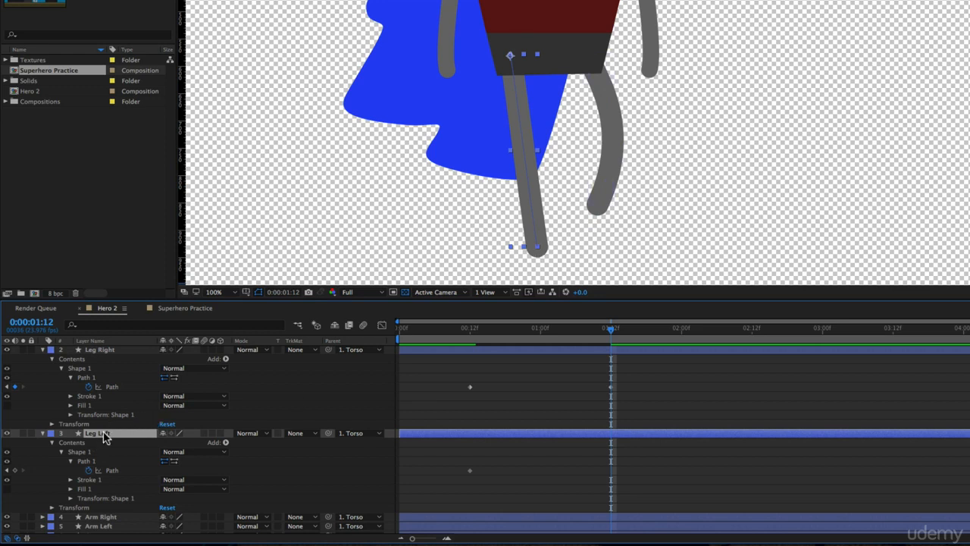
drag(535, 246, 618, 215)
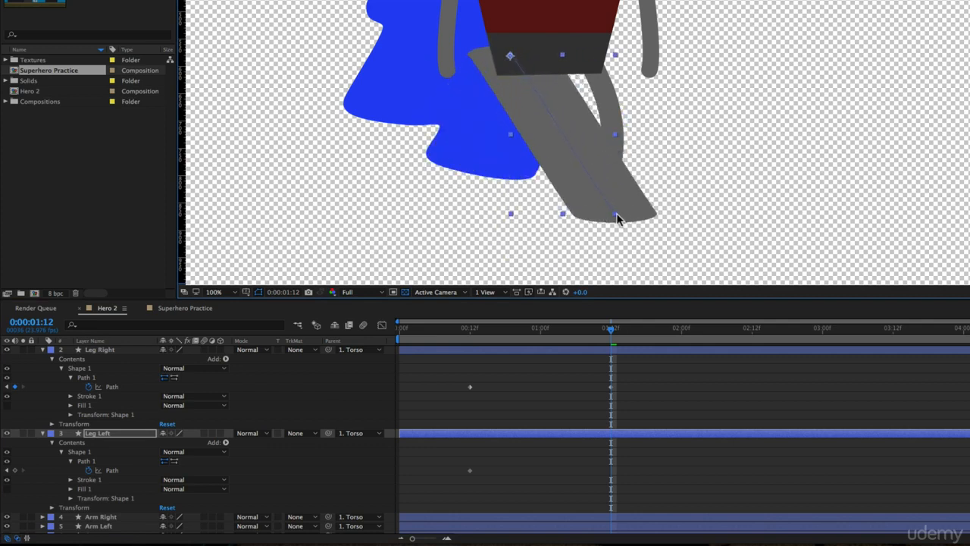
key(super+z)
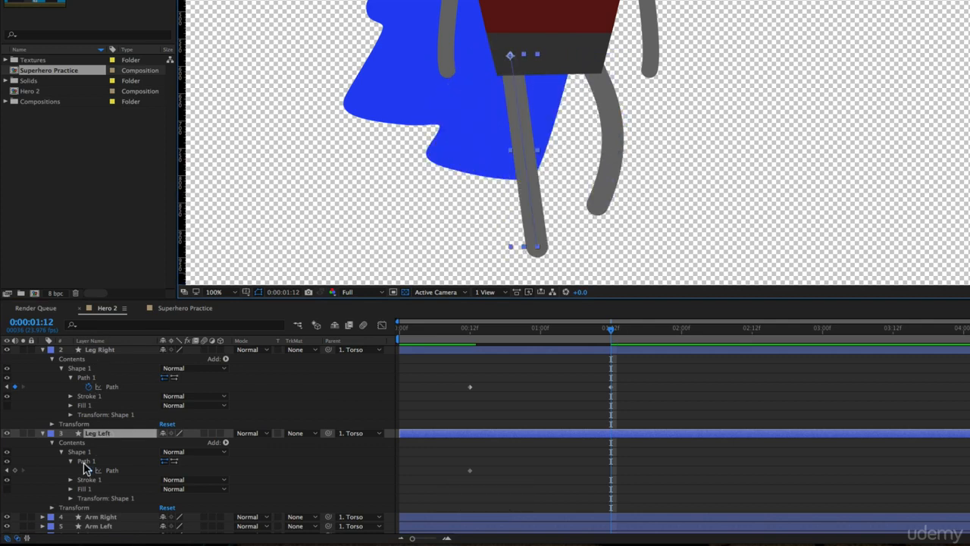
At 0:00:01:12, raise Leg Left's foot point and curve its path outward to mirror the bent right leg.
click(83, 462)
drag(538, 250, 480, 121)
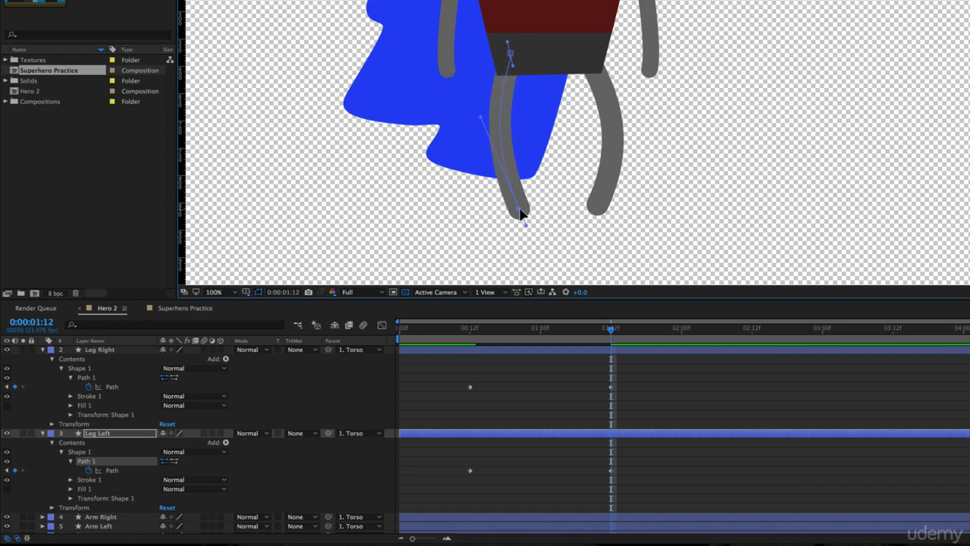
drag(520, 211, 512, 212)
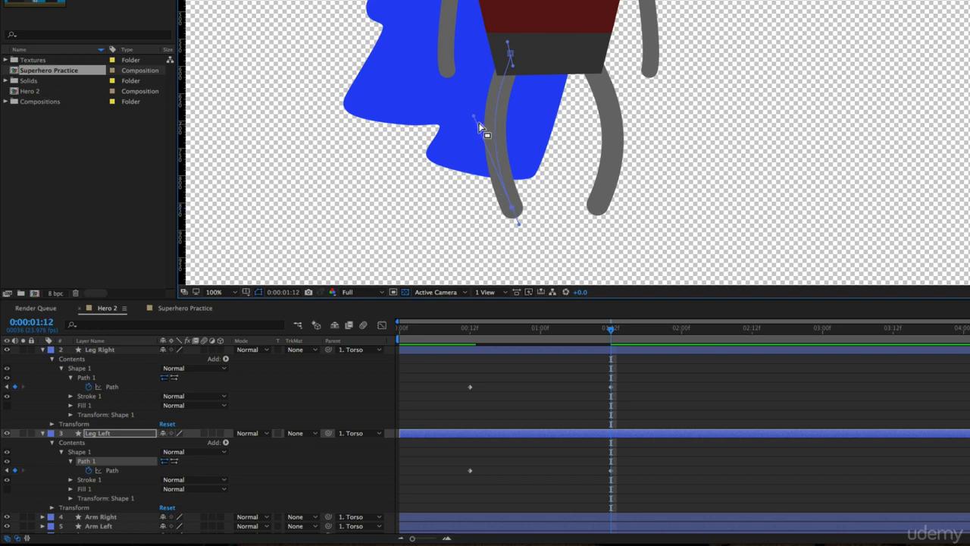
drag(514, 68, 472, 81)
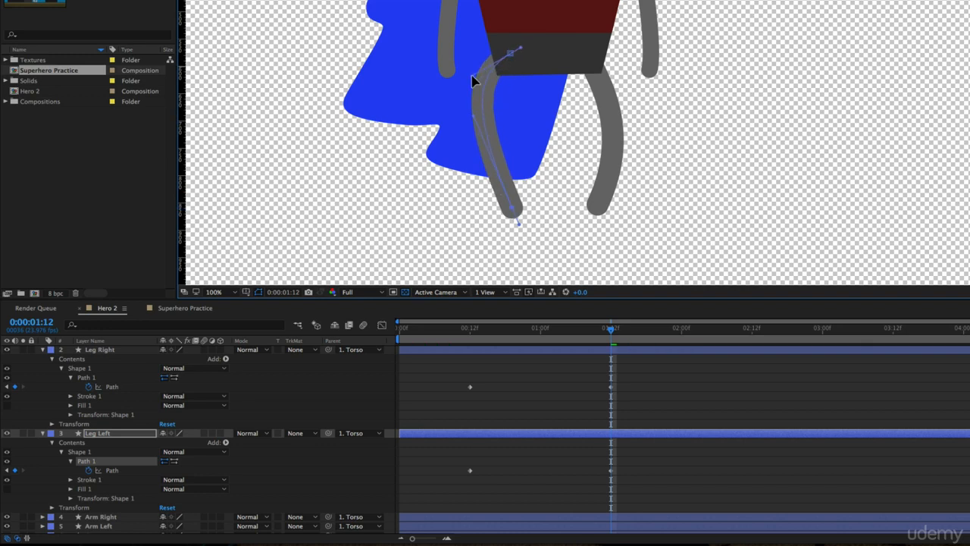
key(super+z)
click(582, 456)
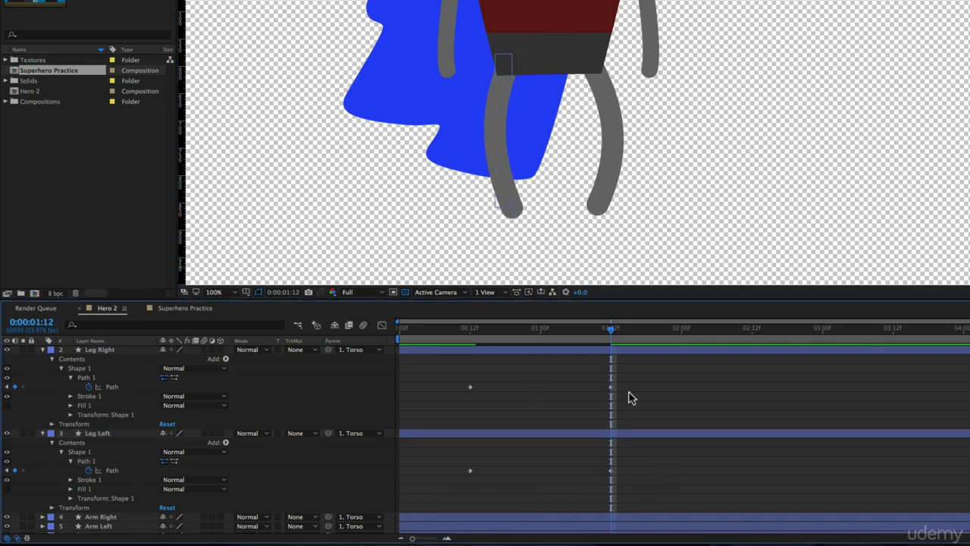
Fit the whole composition in the viewer and scrub through the leg bend between 0:00:00:12 and 0:00:01:12.
drag(488, 338, 467, 371)
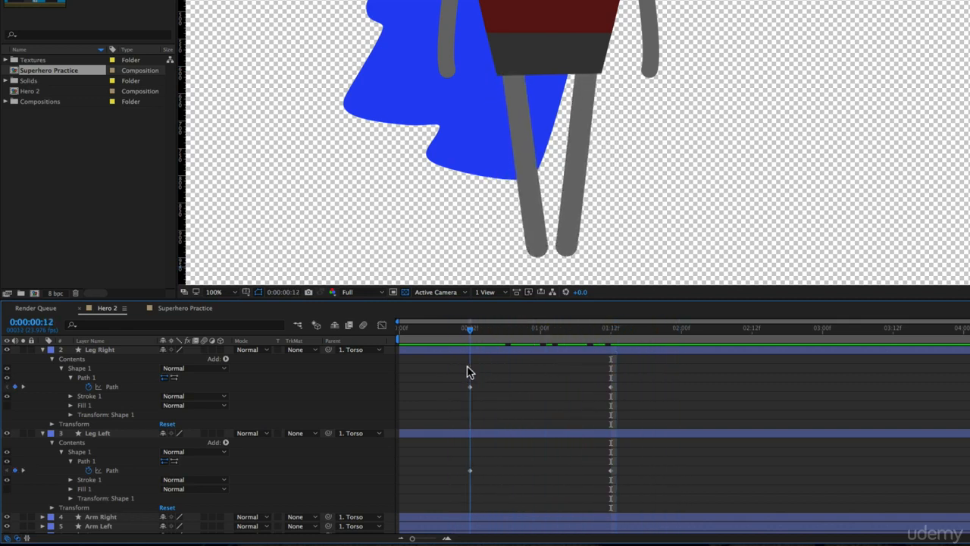
click(231, 294)
click(240, 312)
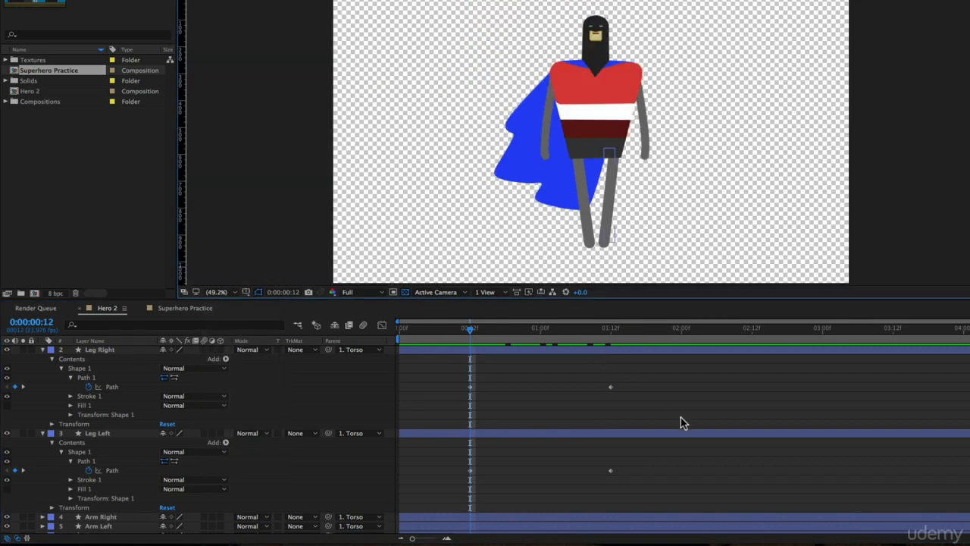
drag(470, 334, 469, 379)
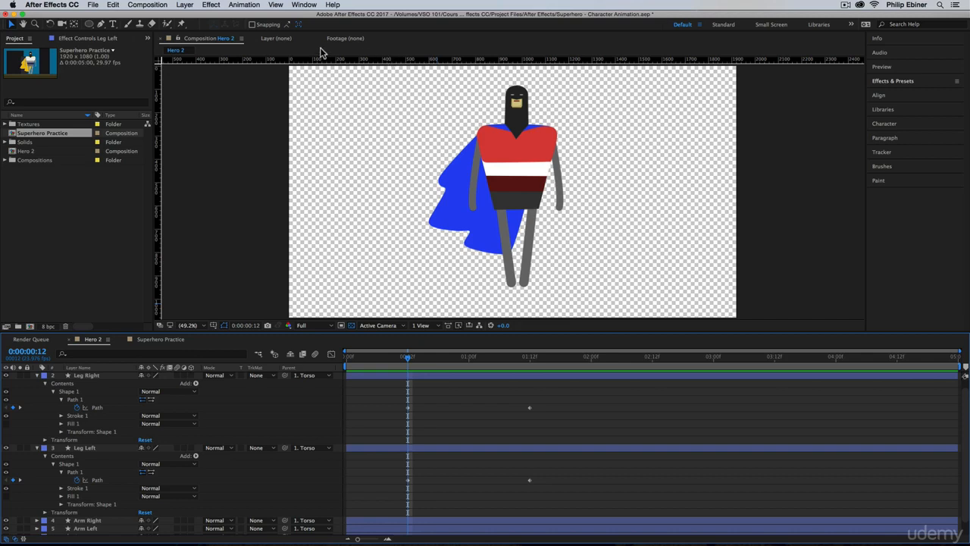
Check that rulers are shown and place a horizontal guide across the composition at the bottom of the hero's feet.
click(276, 4)
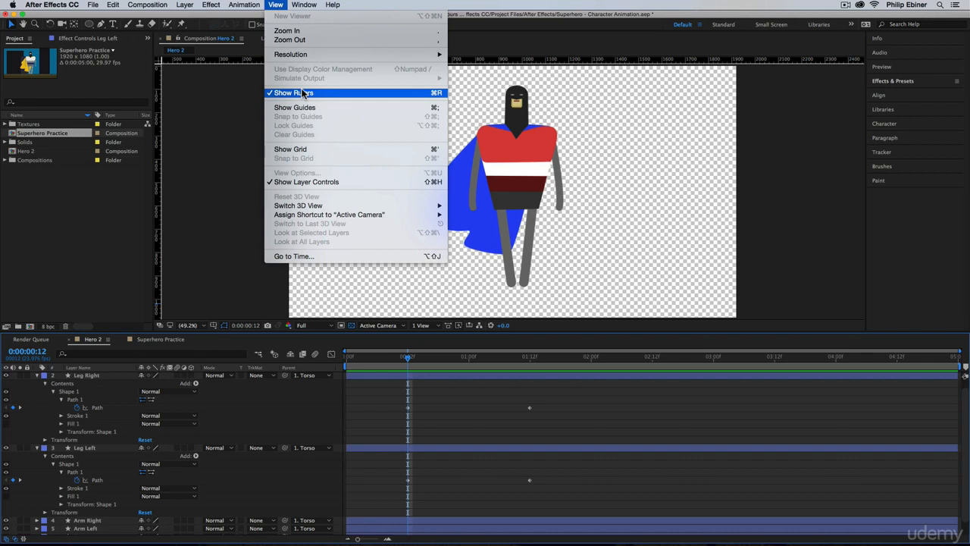
click(195, 206)
key(super+r)
key(super+r)
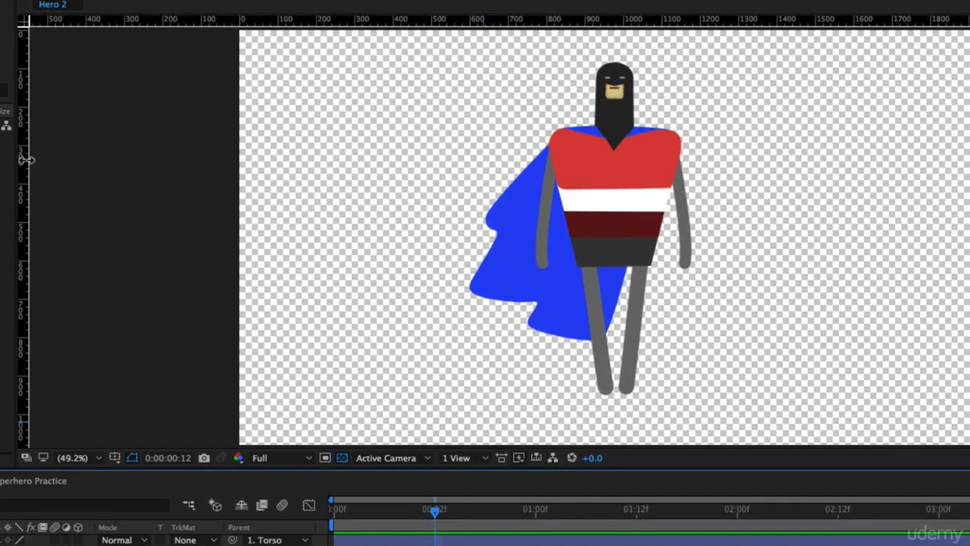
click(198, 15)
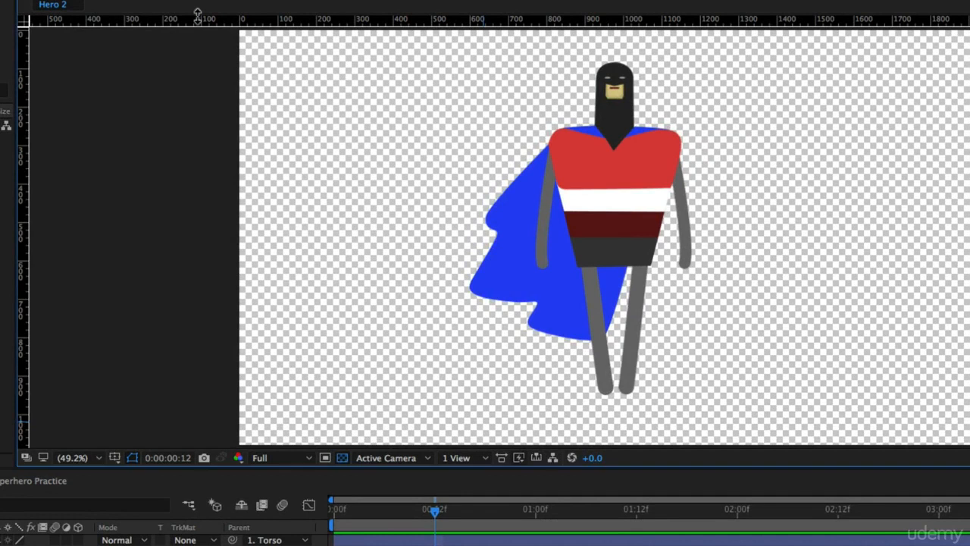
drag(198, 15, 223, 392)
drag(223, 392, 224, 392)
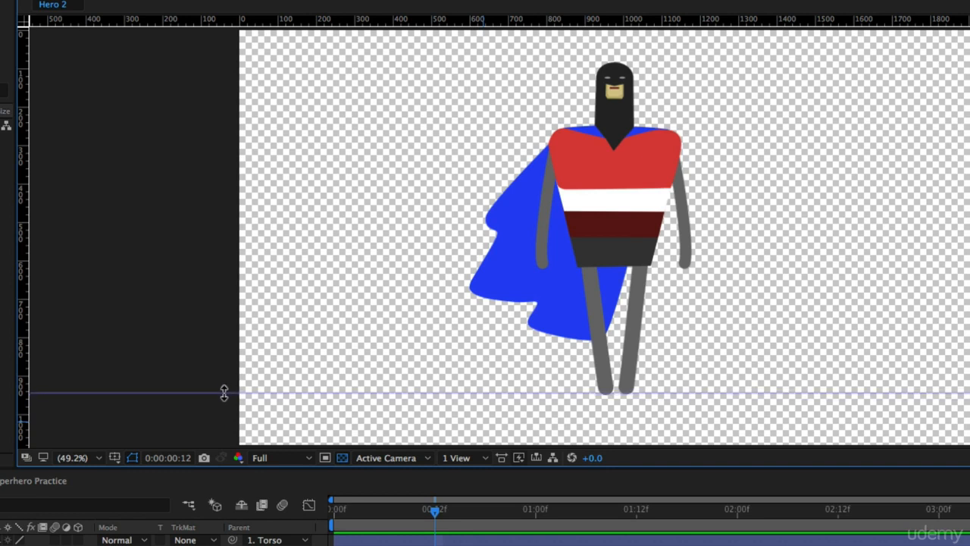
Reveal the Torso layer's Position and start its keyframes at 0:00:00:12.
key(z)
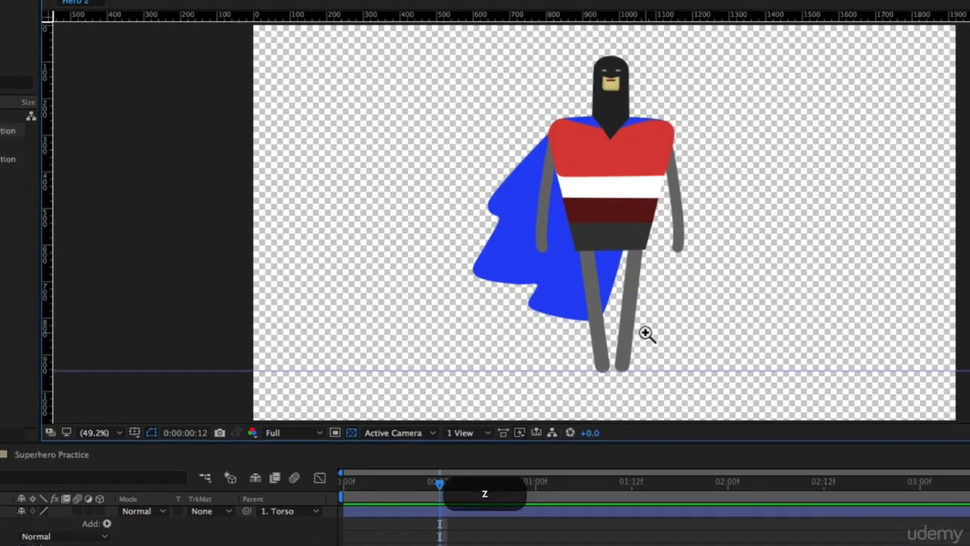
click(646, 352)
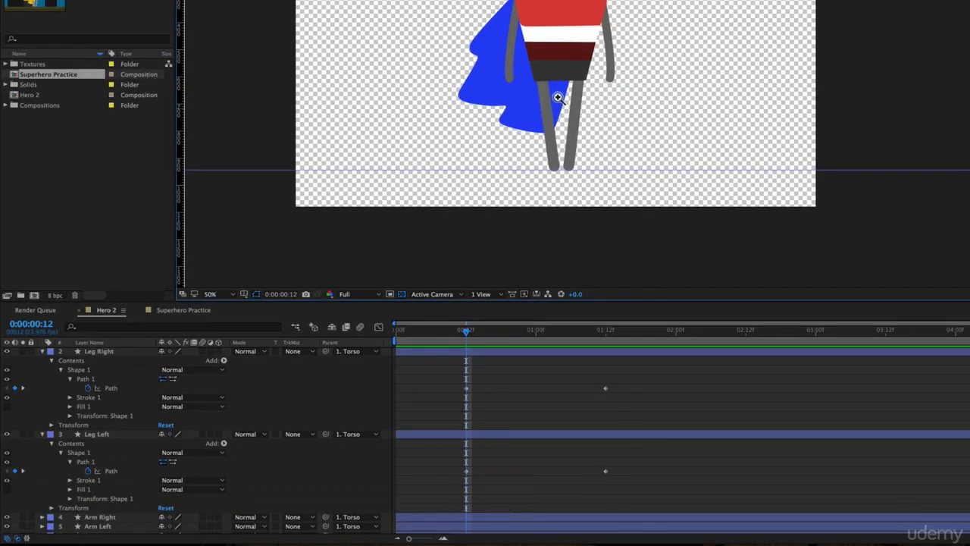
key(space)
drag(558, 99, 562, 152)
key(space)
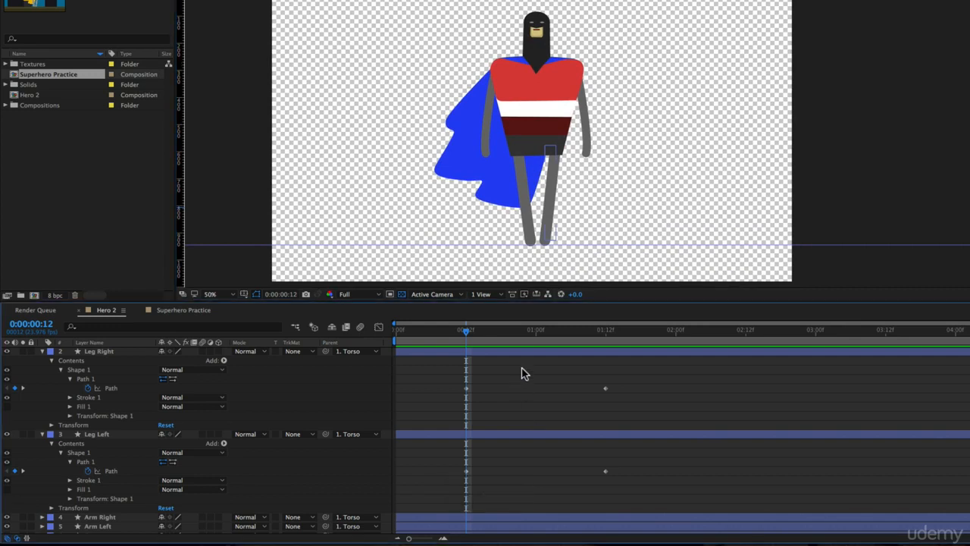
scroll(520, 376, up, 1)
click(458, 353)
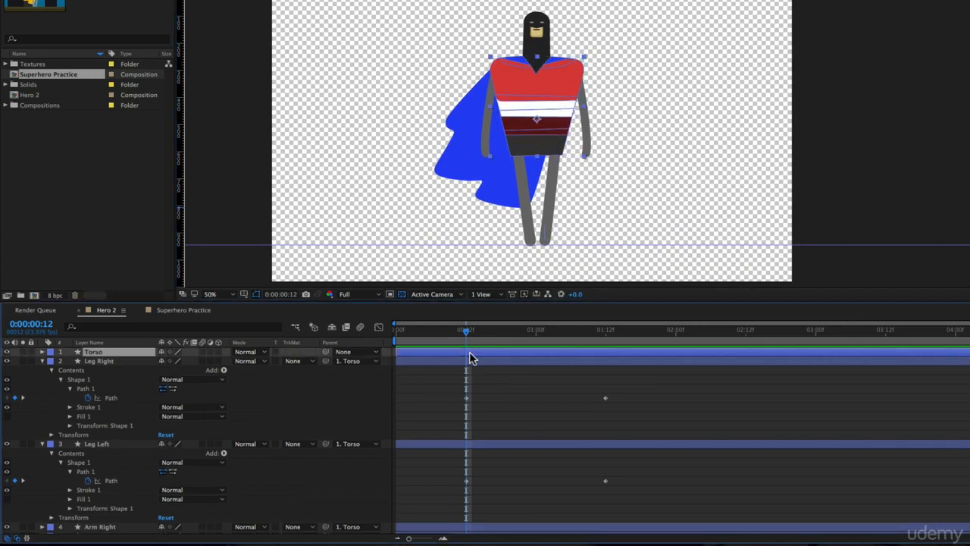
key(p)
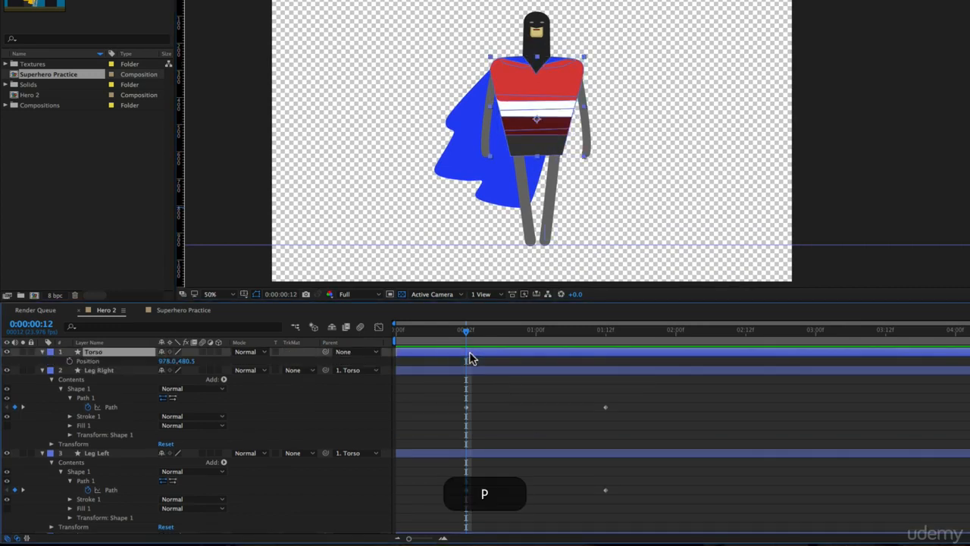
click(70, 361)
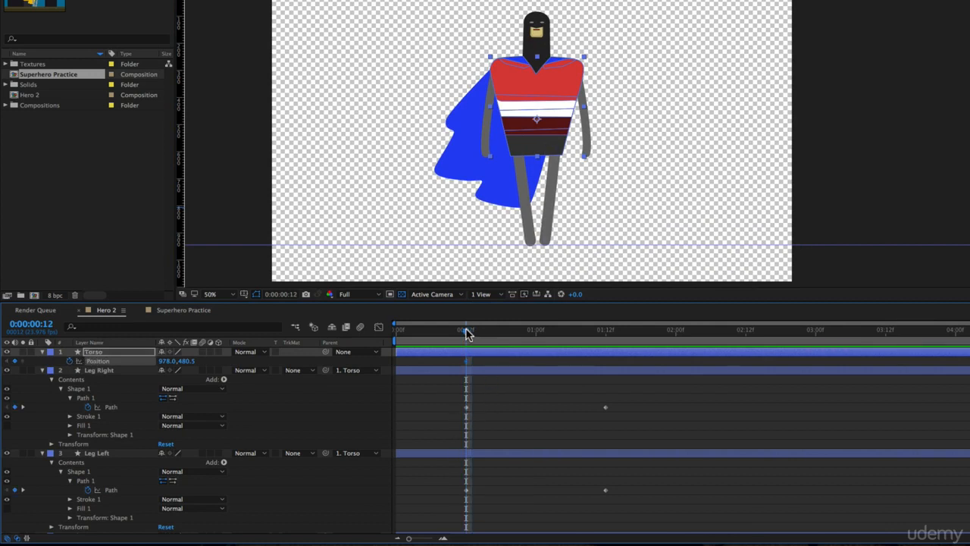
At 0:00:01:12, lower the Torso layer by setting its Position to 978.0, 657.5, scrubbing through the drop while adjusting it.
drag(467, 334, 548, 341)
key(k)
key(k)
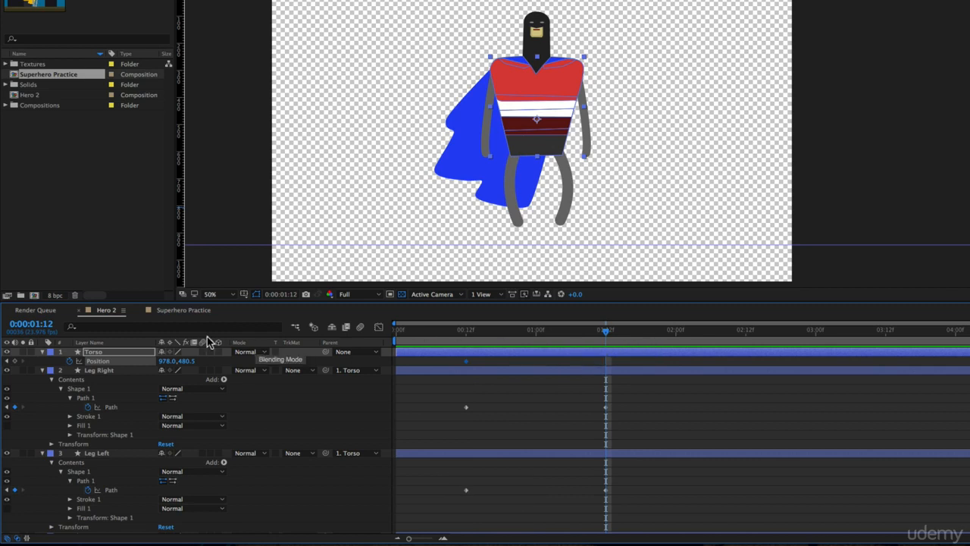
drag(188, 361, 222, 364)
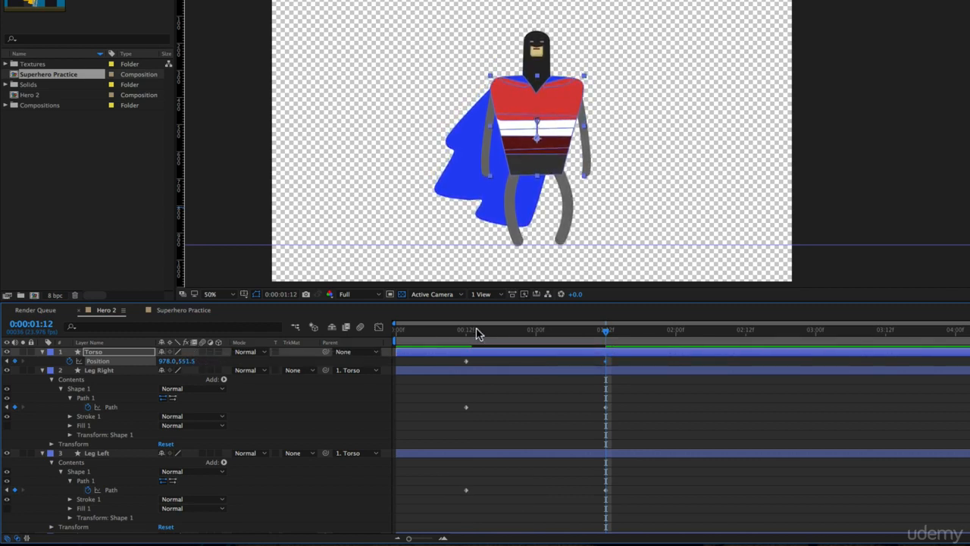
drag(461, 334, 604, 349)
click(613, 408)
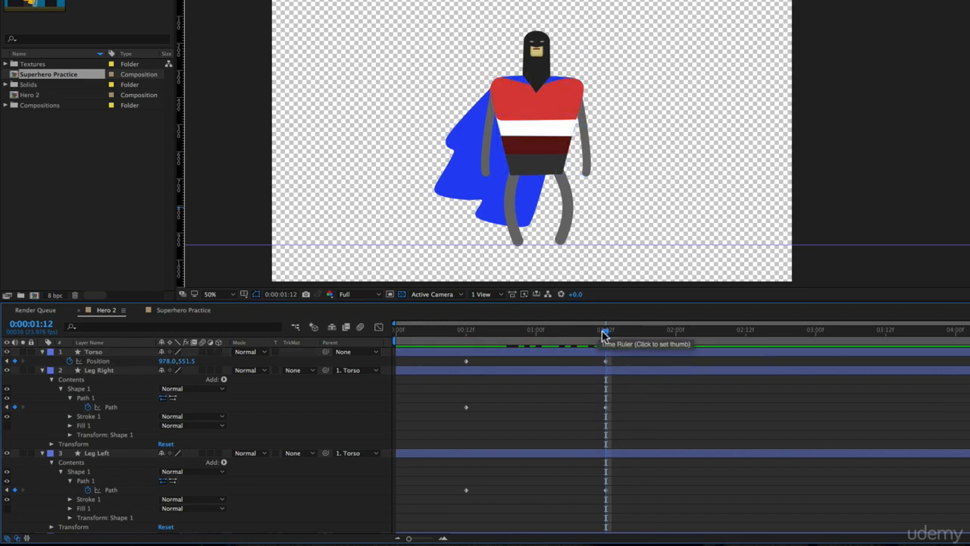
drag(189, 364, 604, 425)
click(632, 415)
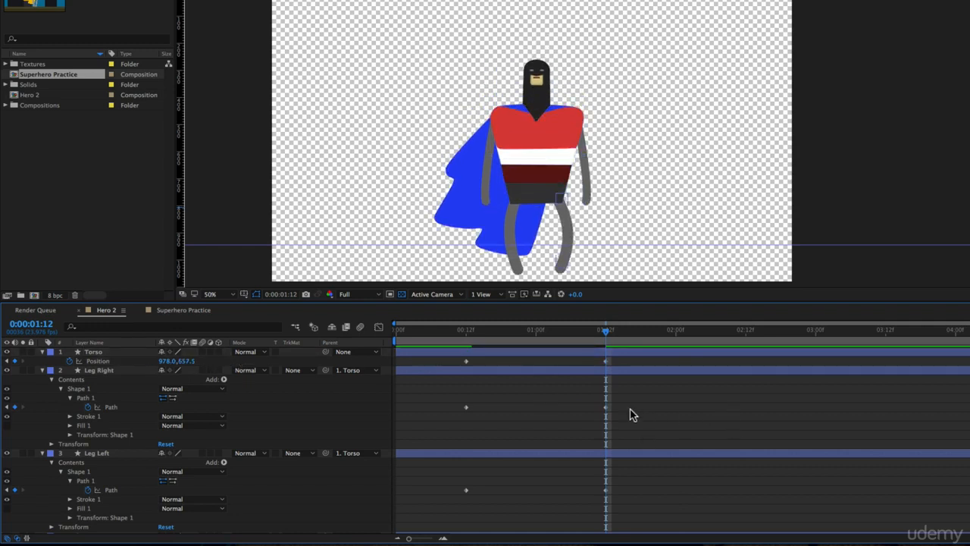
click(565, 244)
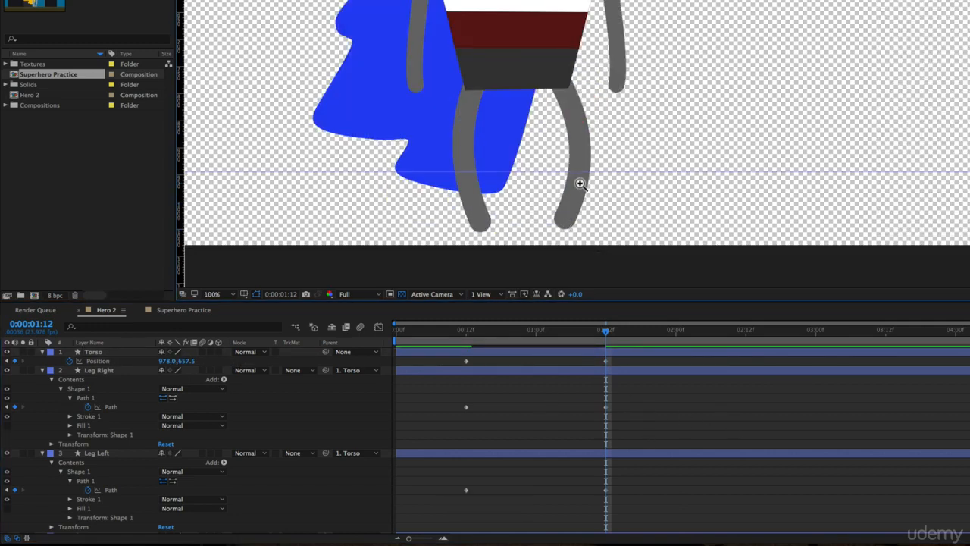
click(605, 407)
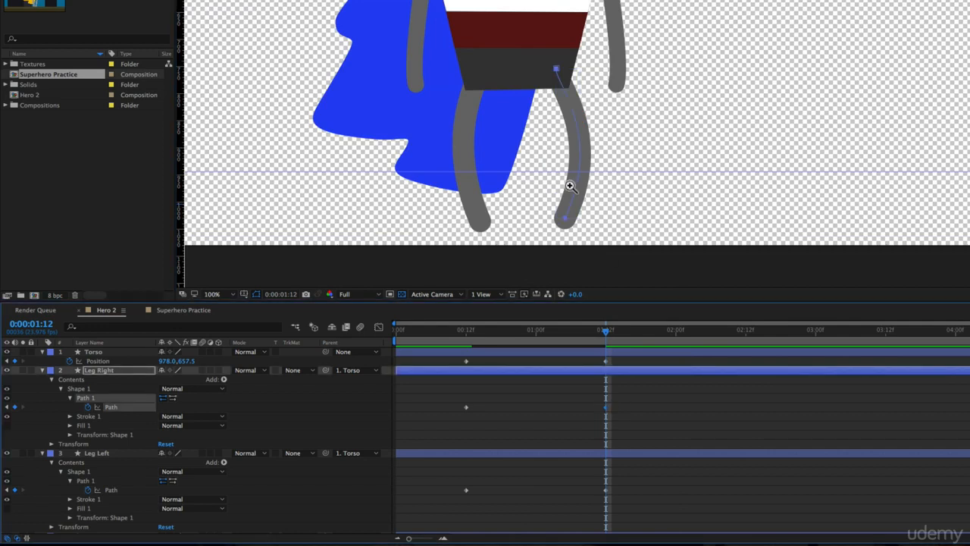
click(70, 408)
click(112, 408)
drag(565, 219, 580, 235)
key(super+z)
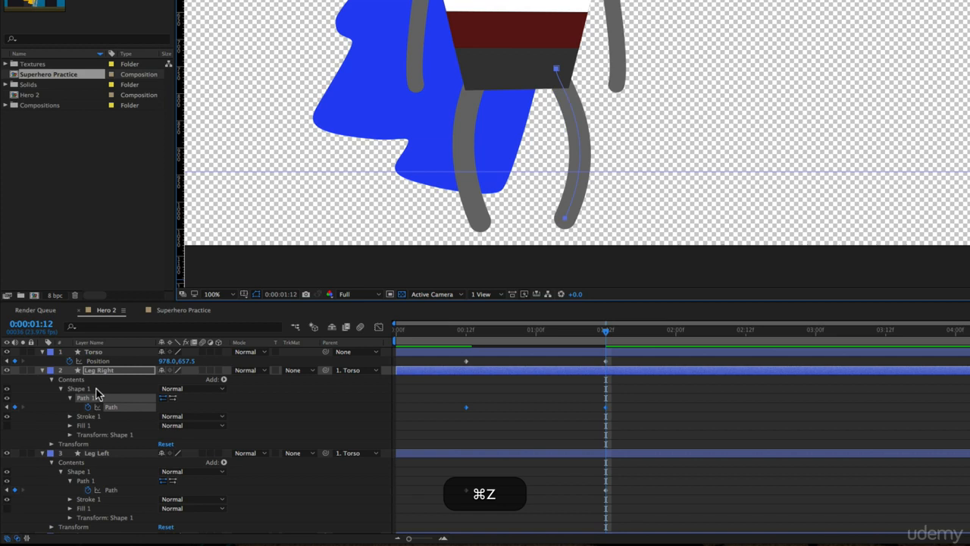
At 0:00:01:12, raise Leg Right's foot point to the guide and extend its curve handle up and outward for a deeper knee bend.
click(50, 415)
click(87, 398)
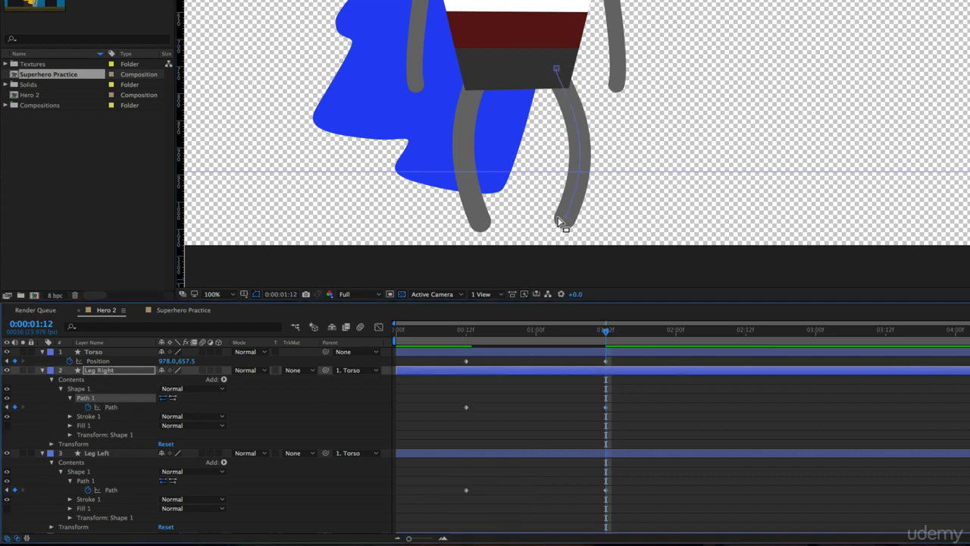
drag(566, 222, 582, 162)
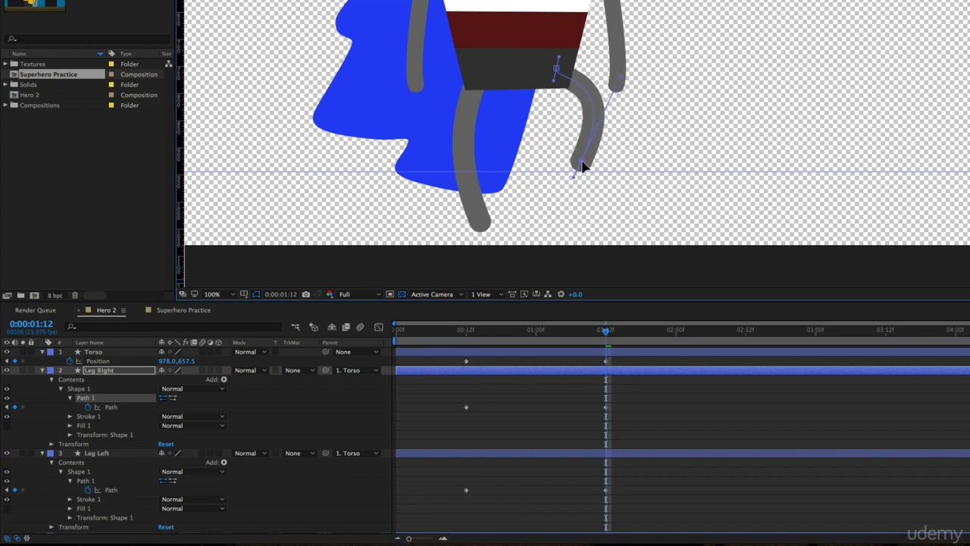
drag(622, 78, 664, 37)
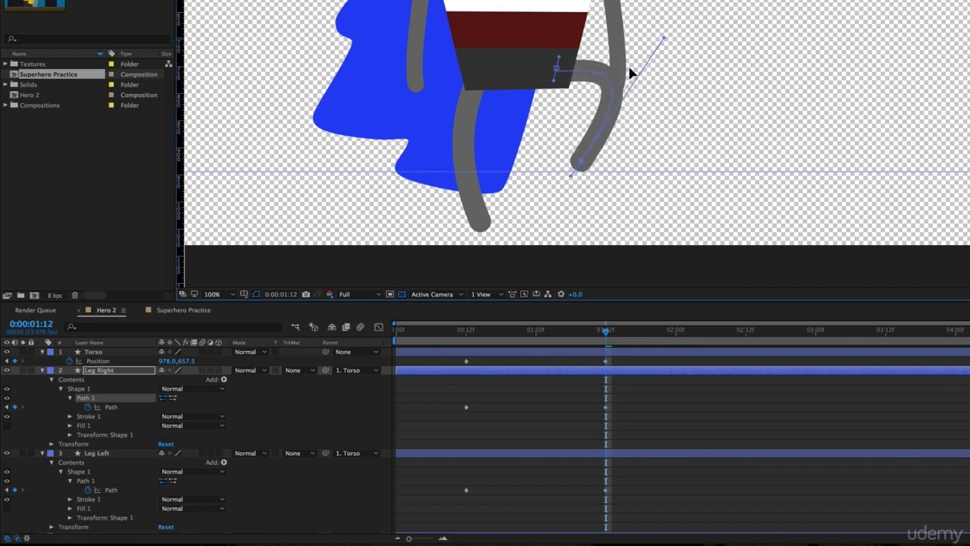
At 0:00:01:12, raise Leg Left's foot point to the guide and pull its hip handle outward to bend the knee deeply.
click(606, 492)
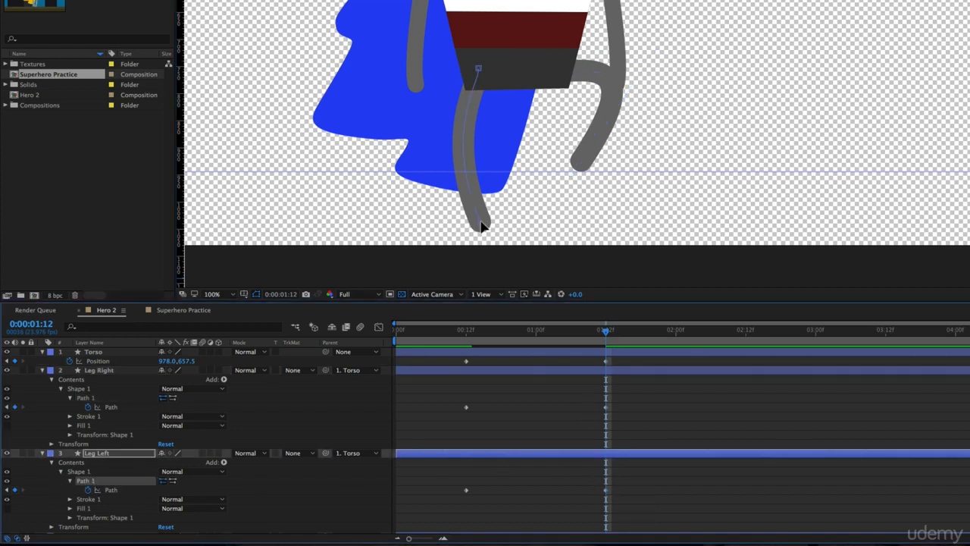
drag(482, 226, 464, 167)
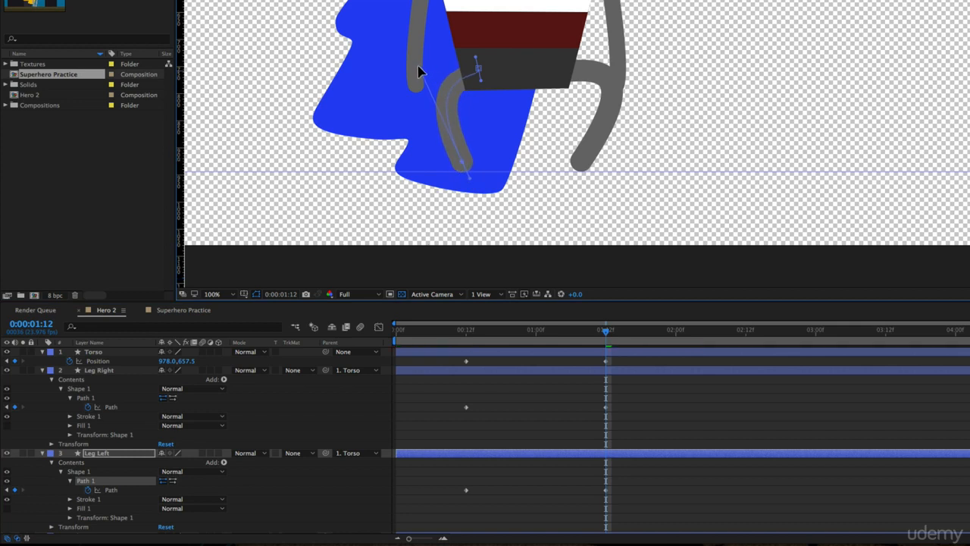
drag(483, 85, 434, 61)
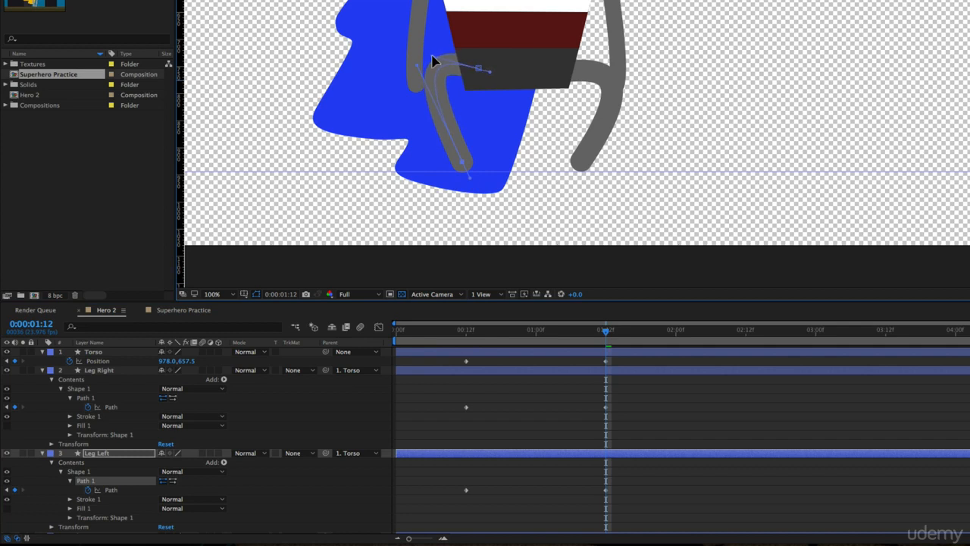
Pull Leg Right's hip handle up and outward to round the thigh, and scrub the crouch with the whole composition fitted in the viewer.
click(83, 398)
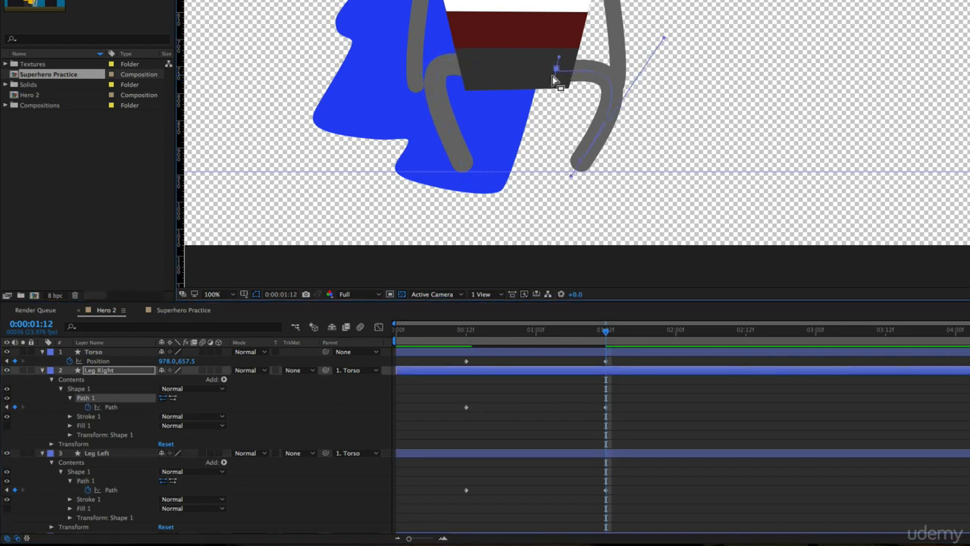
drag(554, 78, 583, 51)
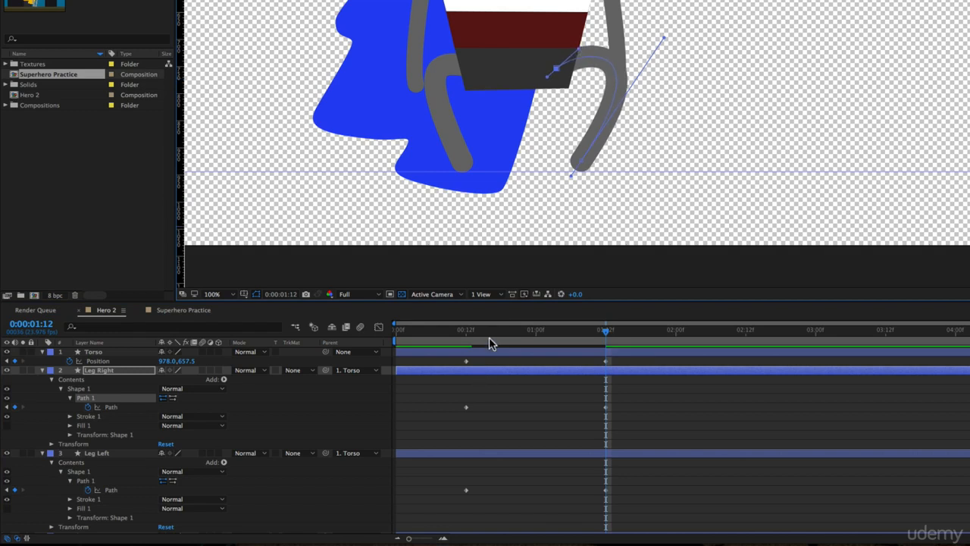
click(228, 295)
click(241, 312)
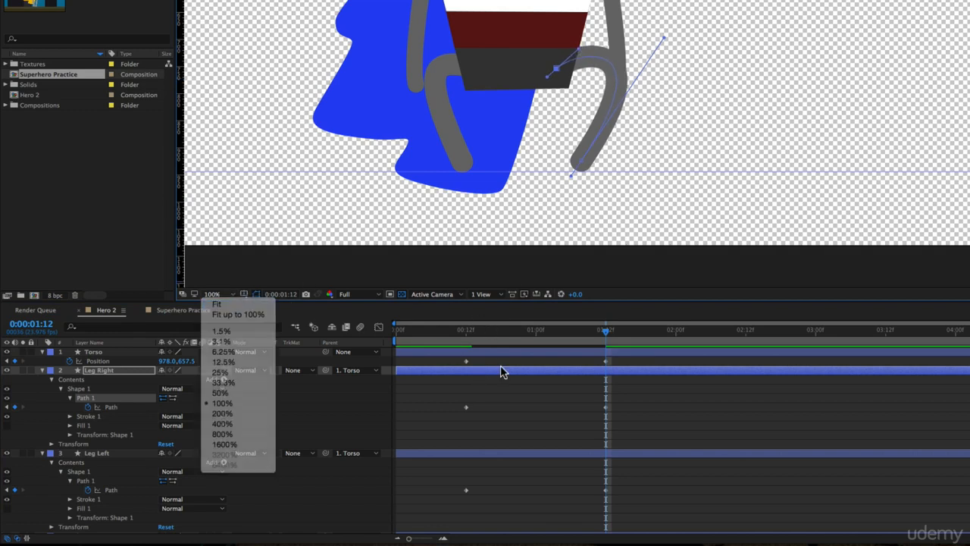
drag(475, 329, 606, 356)
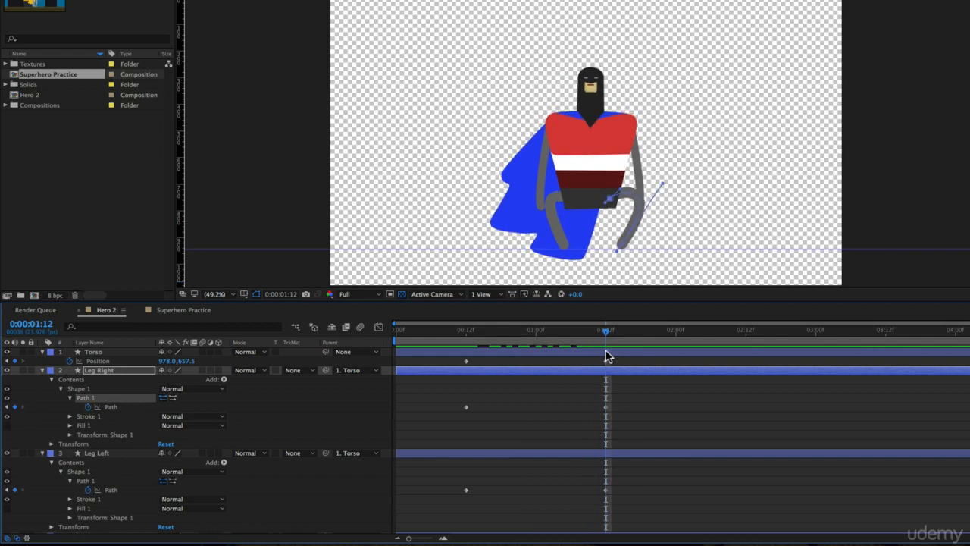
Change the stroke colour of both Leg Right and Leg Left to dark grey 4D4D4D, leaving the fill alone.
click(112, 371)
shift+click(104, 453)
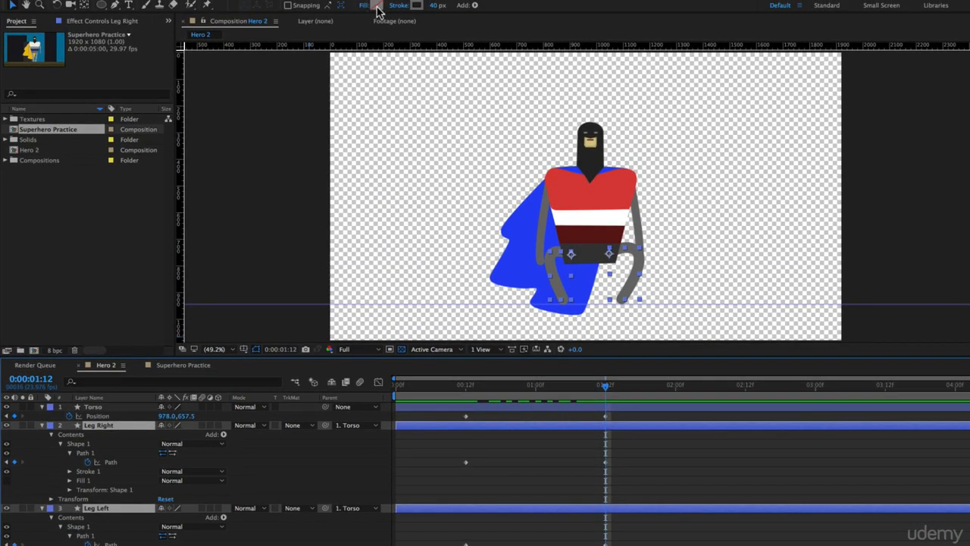
click(377, 6)
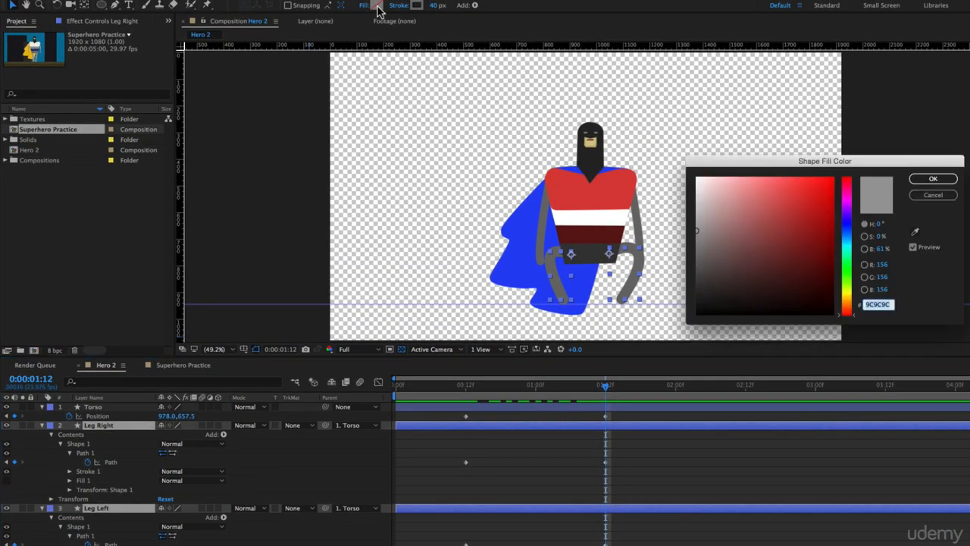
click(934, 194)
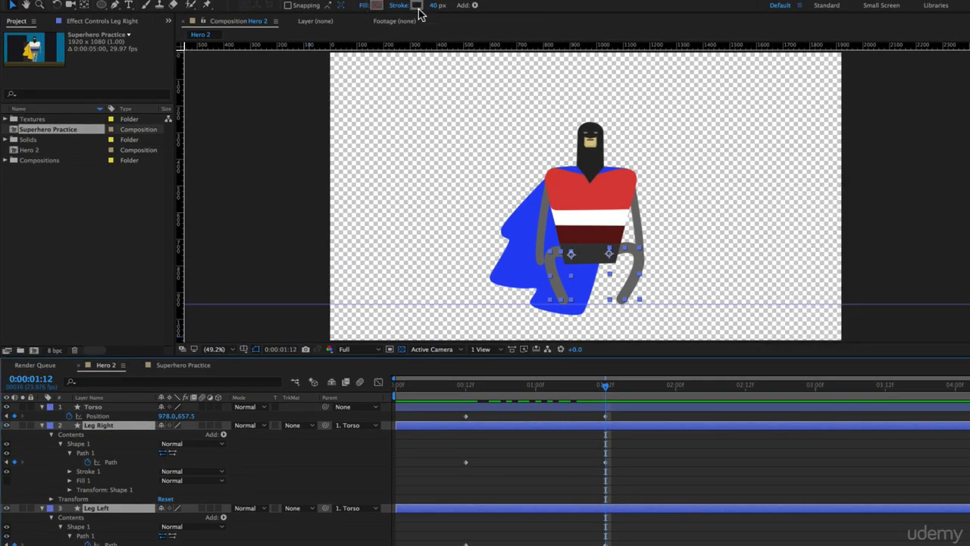
click(417, 6)
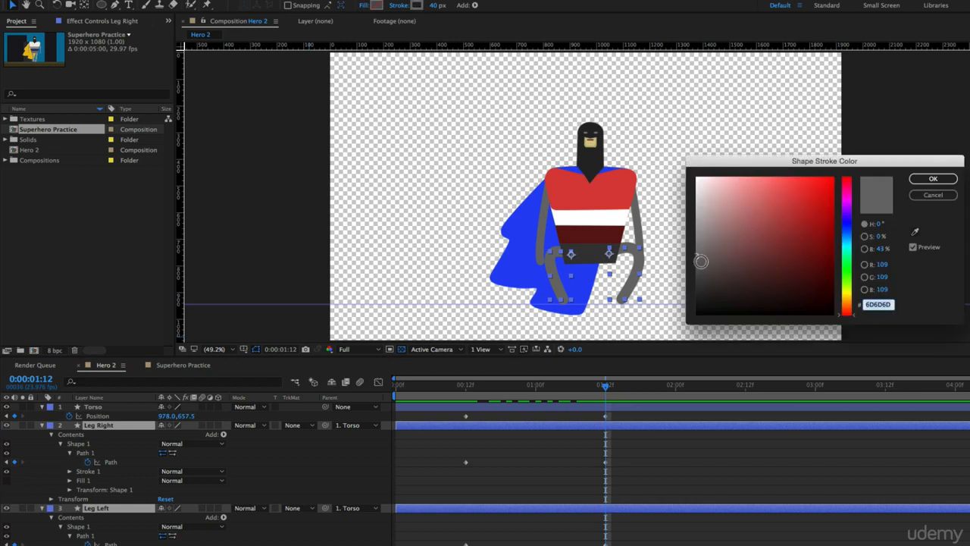
mouse_move(701, 261)
mouse_down()
mouse_move(693, 302)
mouse_move(693, 272)
mouse_up()
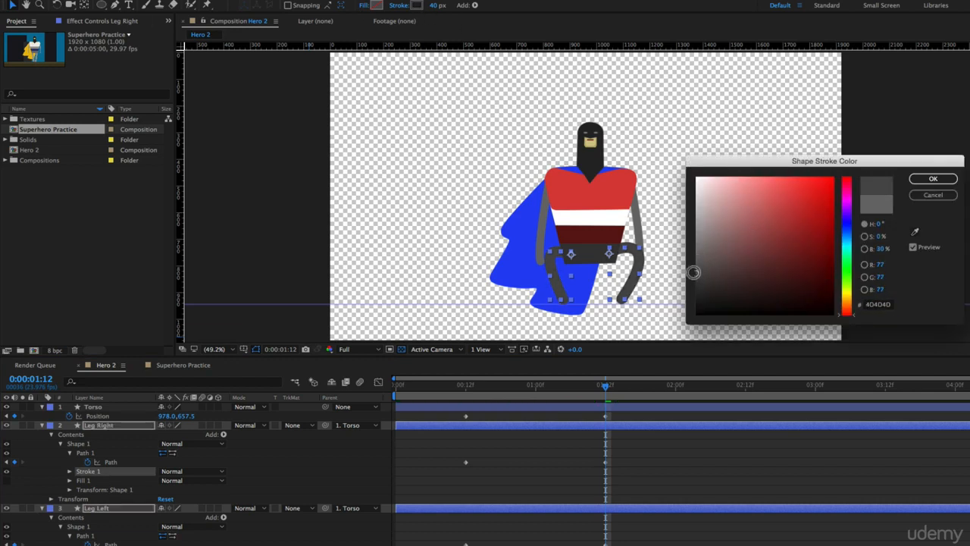
click(913, 182)
click(661, 463)
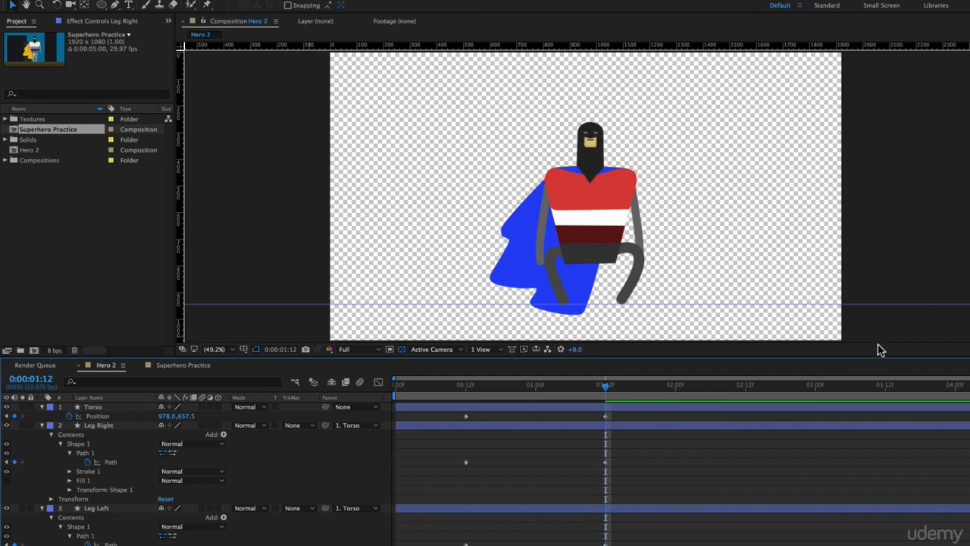
Play and scrub the crouch from 0:00:00:12 to 0:00:01:12, and select Leg Right's Path 1.
click(466, 386)
key(space)
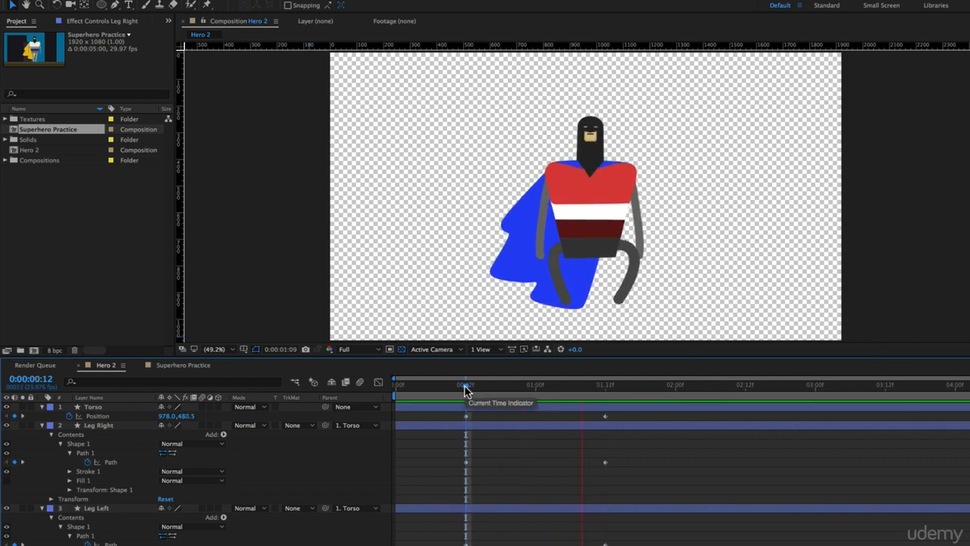
drag(466, 389, 606, 432)
click(86, 453)
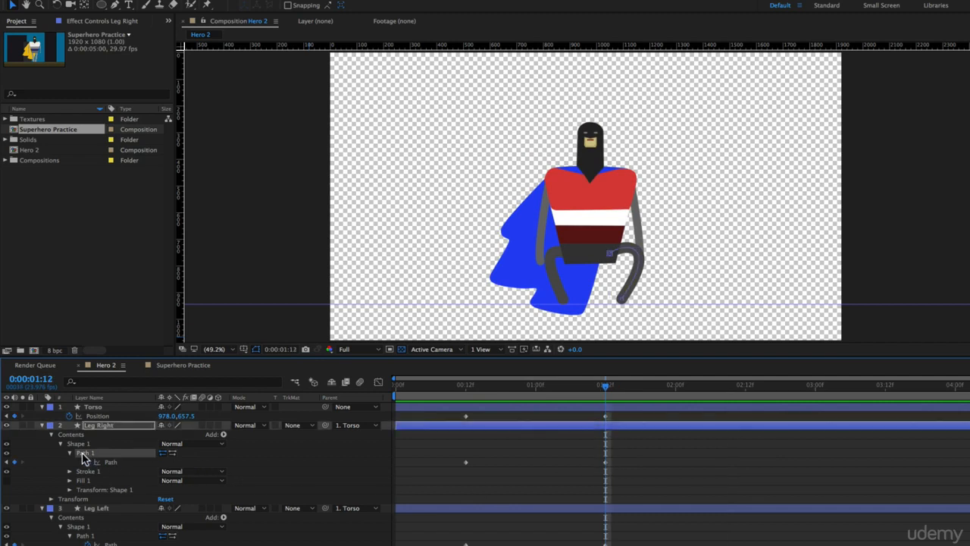
At 0:00:01:12, move the foot points of Leg Right and Leg Left inward along the guide line and preview the crouch.
drag(621, 302, 605, 301)
key(shift)
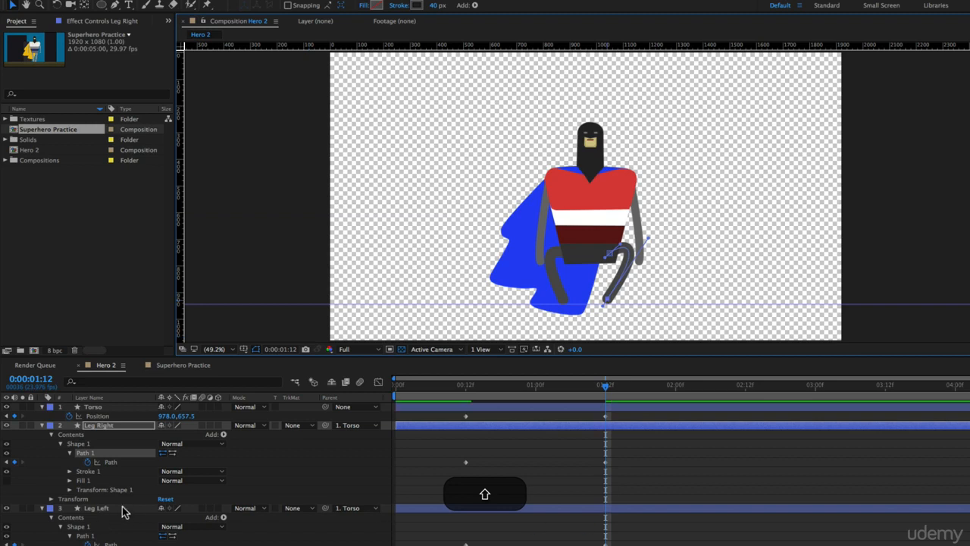
click(86, 535)
key(shift)
drag(567, 303, 576, 303)
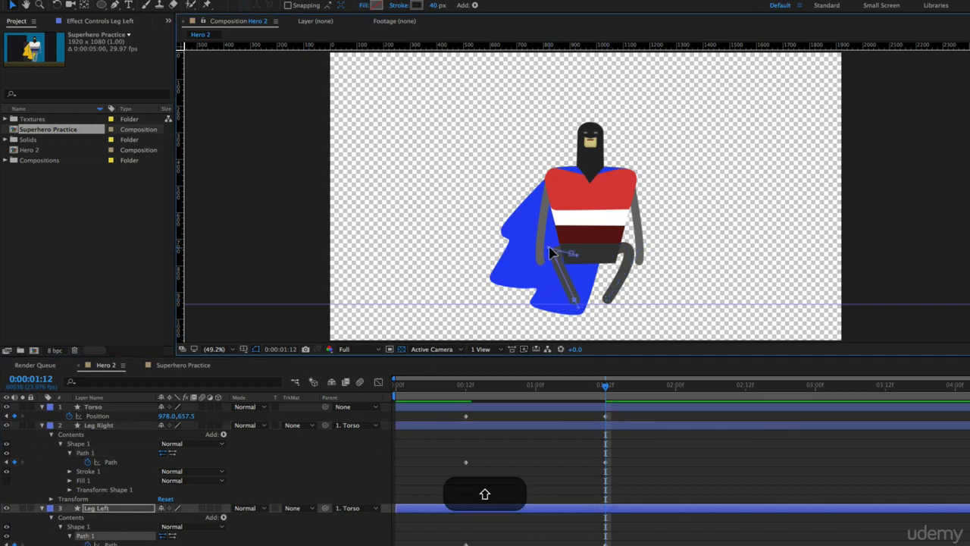
drag(477, 395, 654, 390)
key(space)
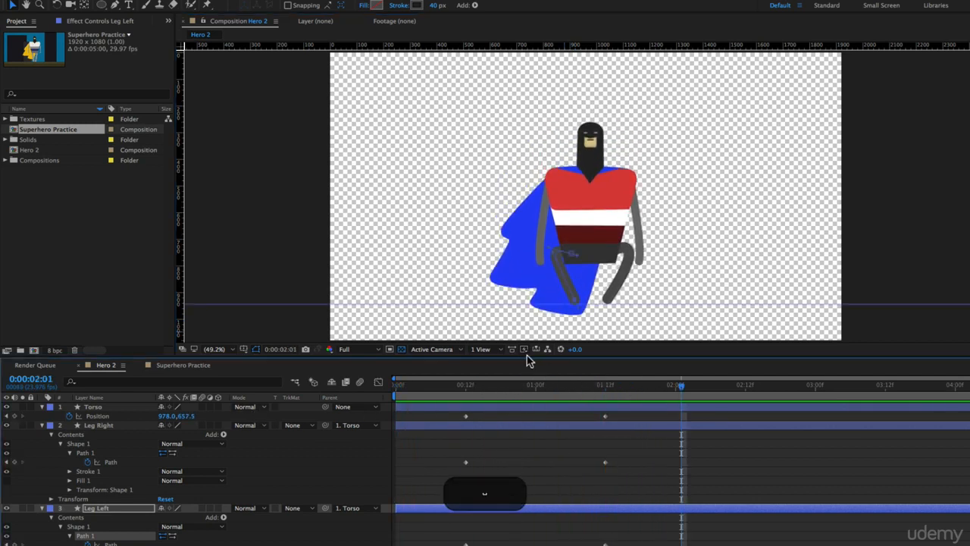
drag(586, 388, 419, 479)
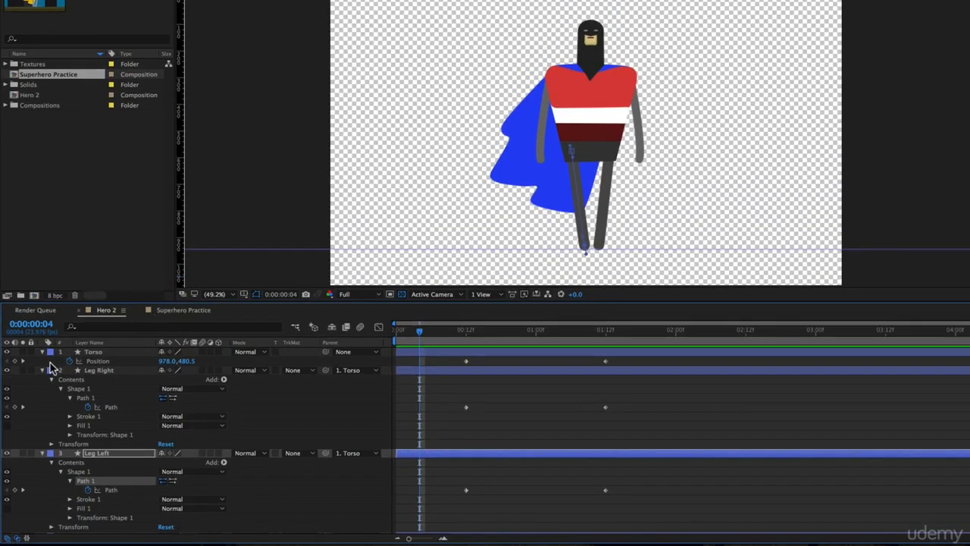
Collapse both leg layers and expand Arm Right and Arm Left down to their Path properties.
click(42, 371)
click(43, 380)
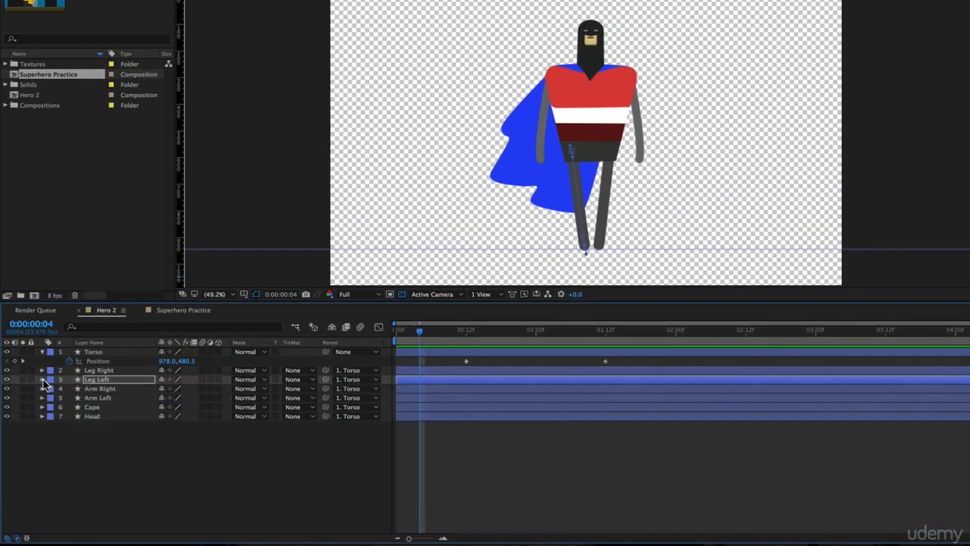
click(132, 454)
click(42, 389)
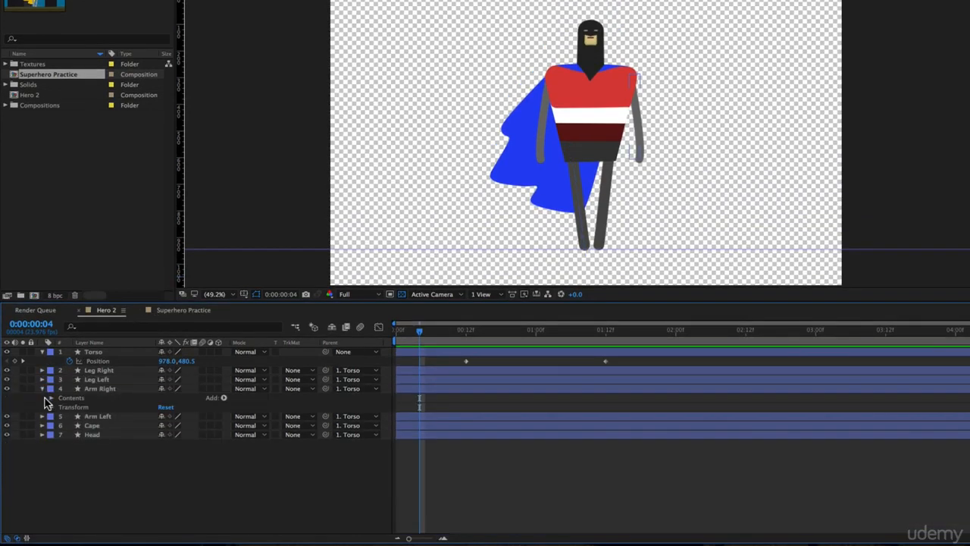
click(43, 416)
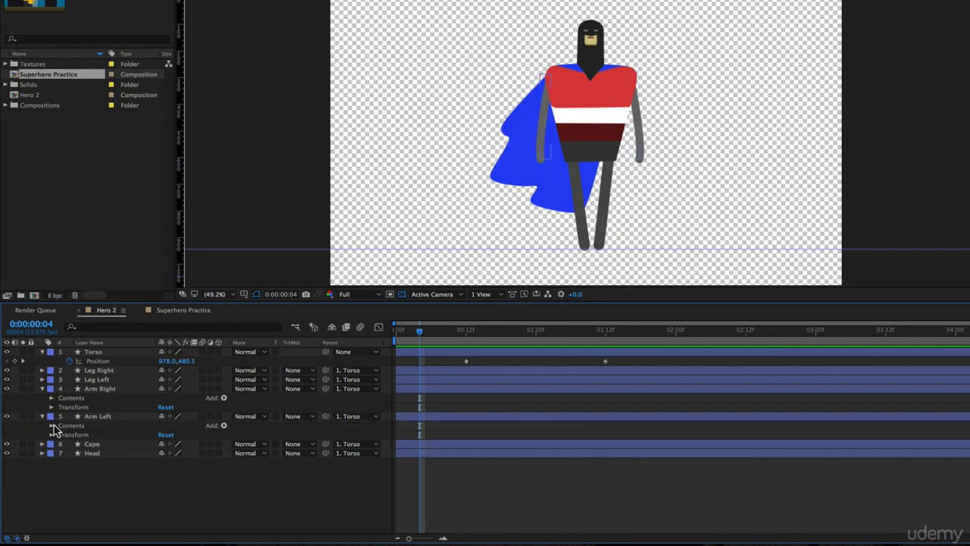
click(51, 425)
click(51, 398)
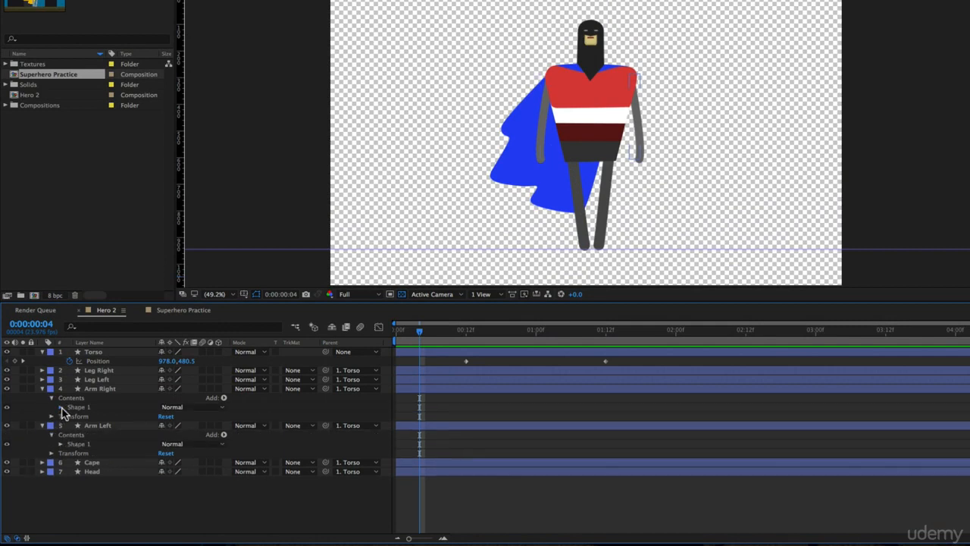
click(61, 407)
click(71, 416)
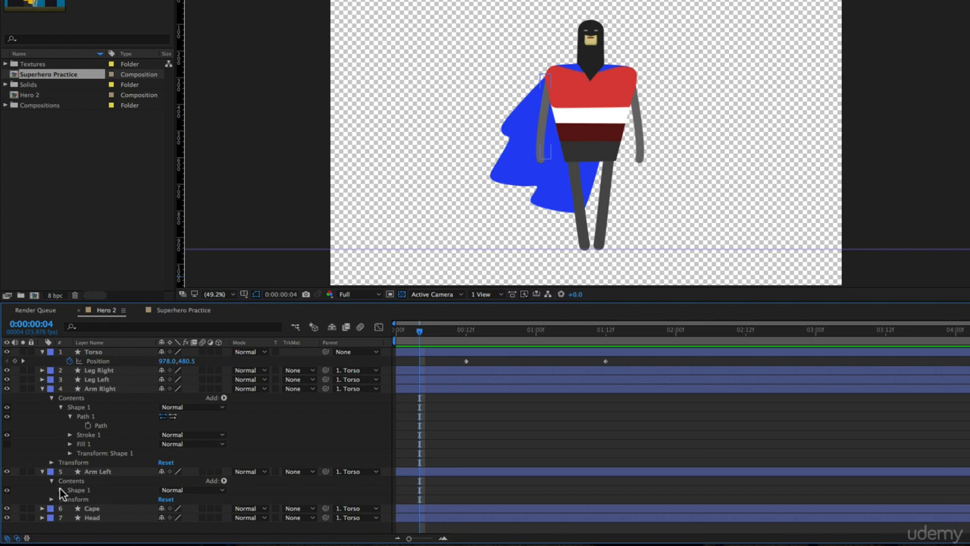
click(61, 490)
click(70, 499)
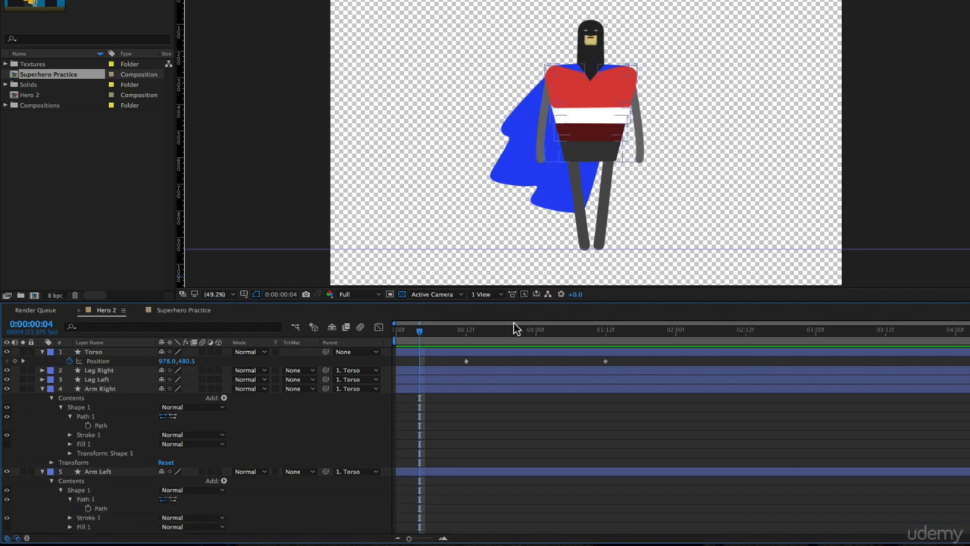
Start Path keyframes for Arm Left and Arm Right at 0:00:00:12.
click(465, 330)
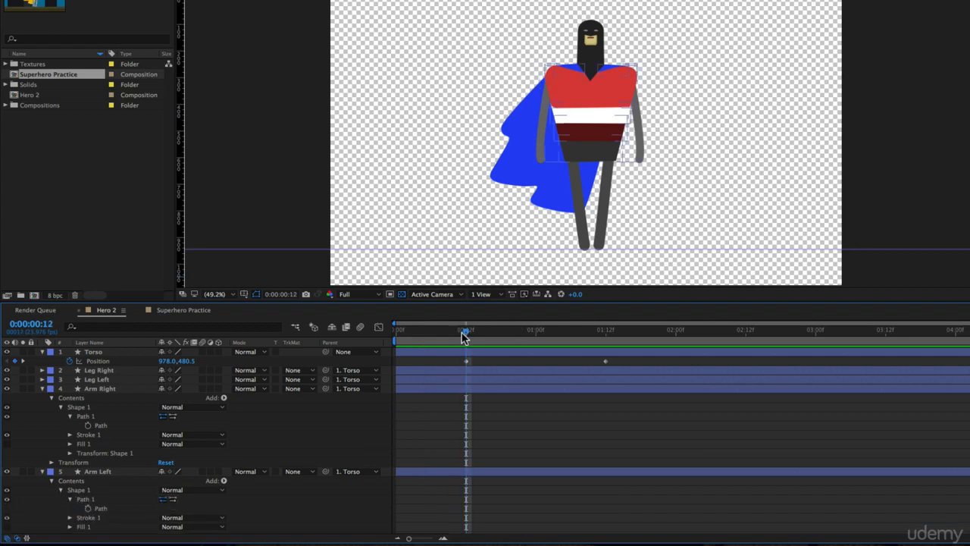
click(89, 509)
click(88, 425)
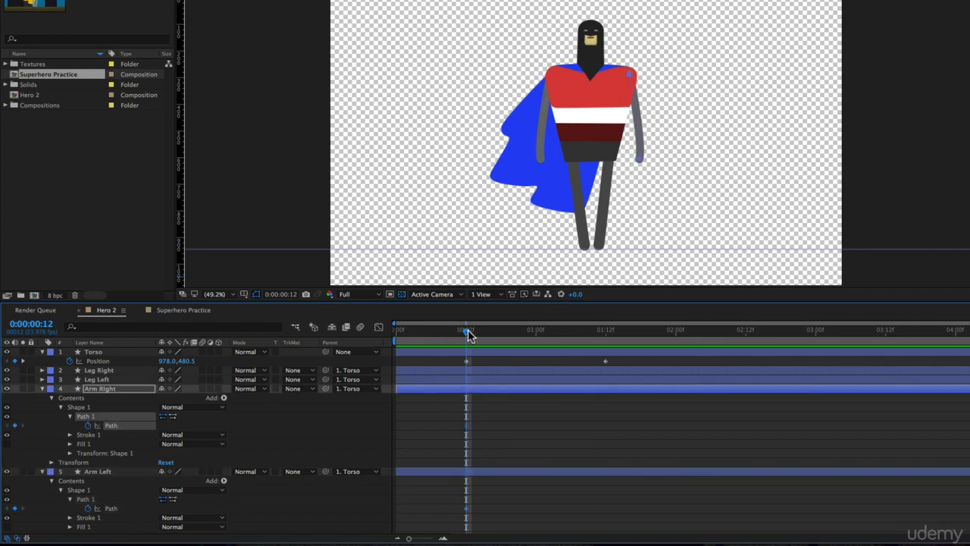
At 0:00:01:12, reshape Arm Right's path so the elbow bends and the hand is raised outward beside the torso.
drag(468, 333, 611, 341)
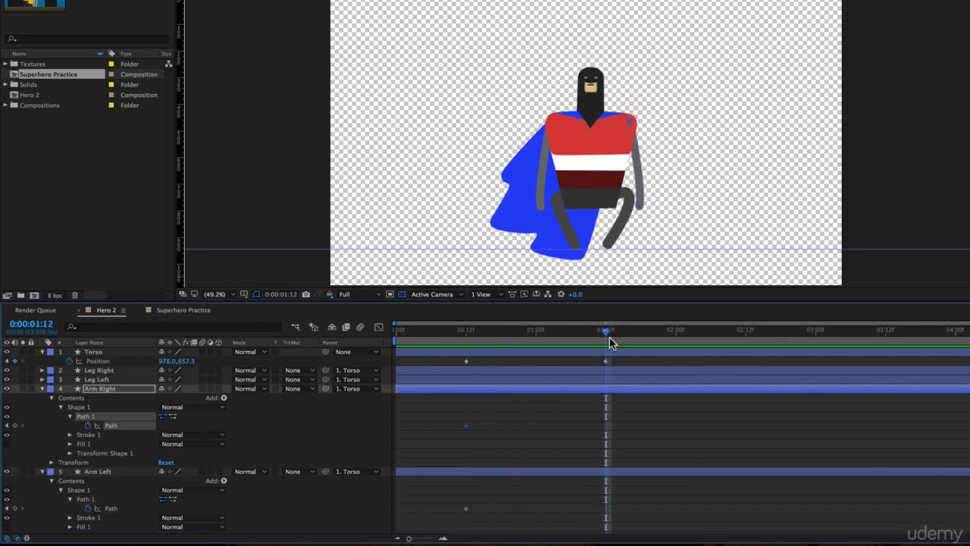
key(z)
click(523, 159)
key(space)
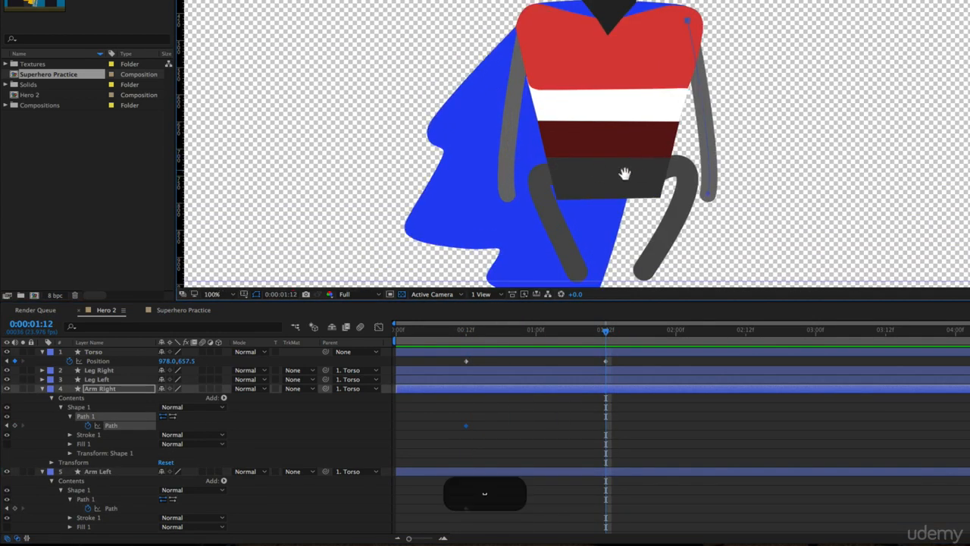
drag(624, 174, 559, 203)
click(91, 416)
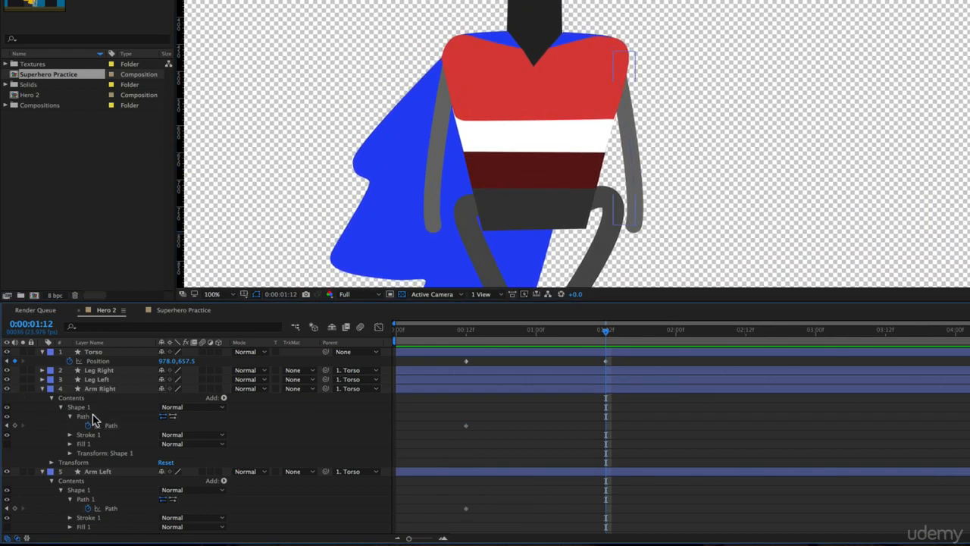
key(v)
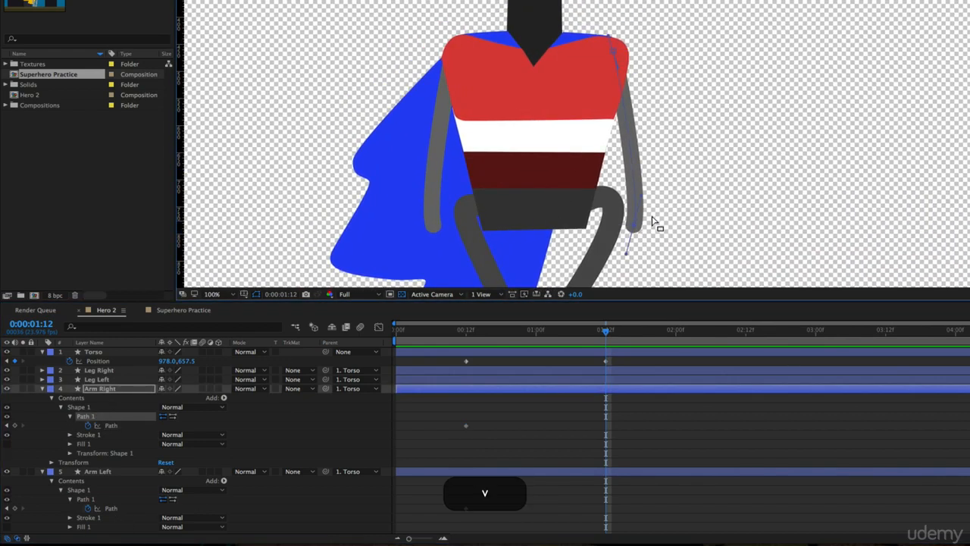
drag(638, 226, 704, 161)
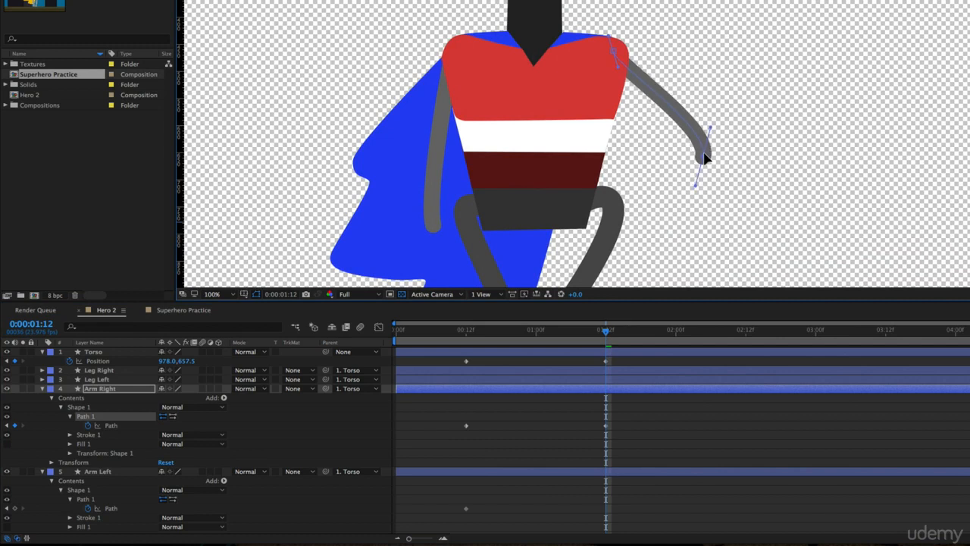
drag(706, 125, 769, 117)
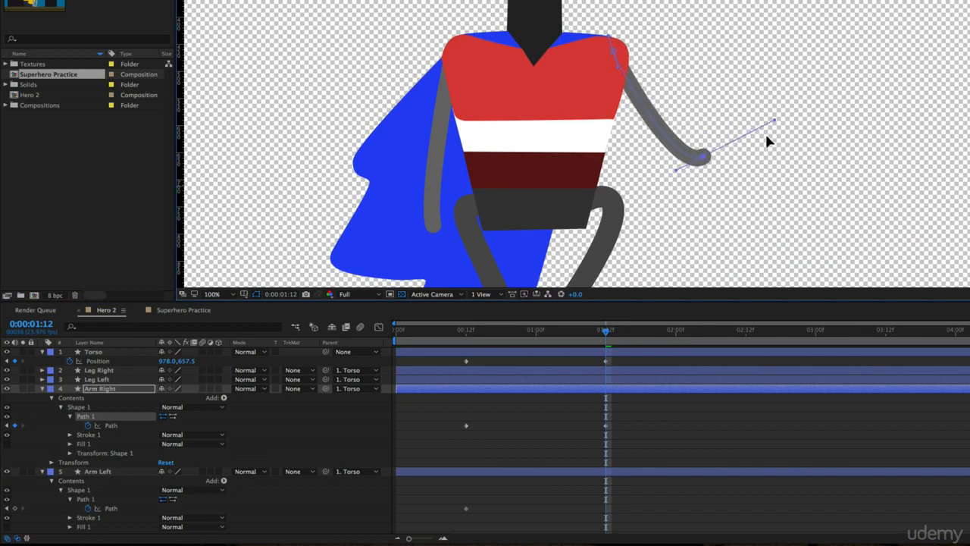
drag(704, 157, 652, 171)
drag(744, 94, 685, 126)
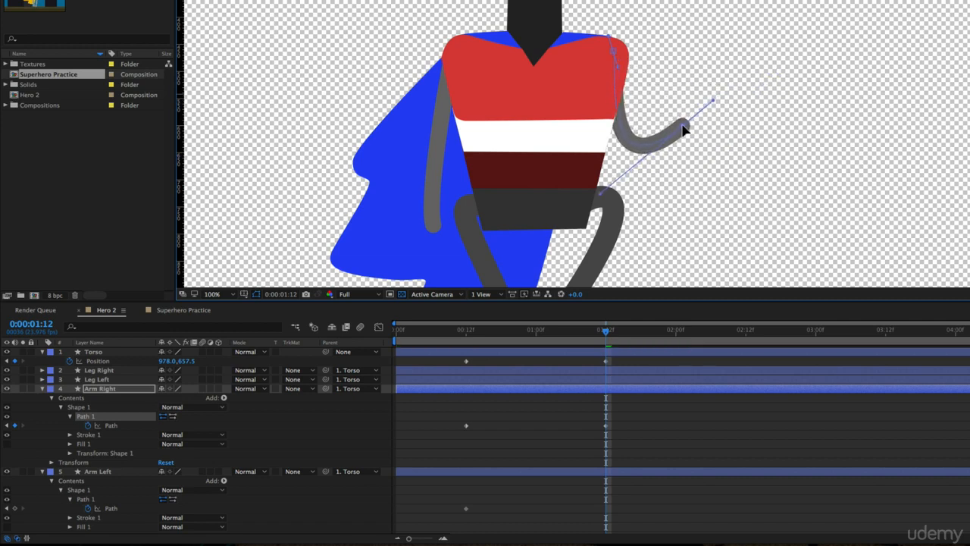
Reshape Arm Left's path at 0:00:01:12 into a matching bent elbow with the hand raised outward over the cape.
click(102, 499)
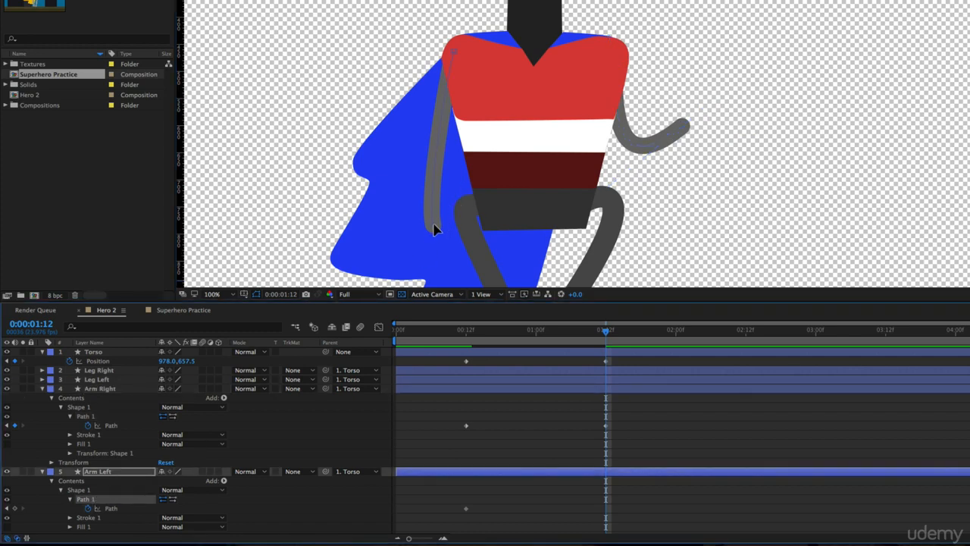
drag(435, 229, 436, 188)
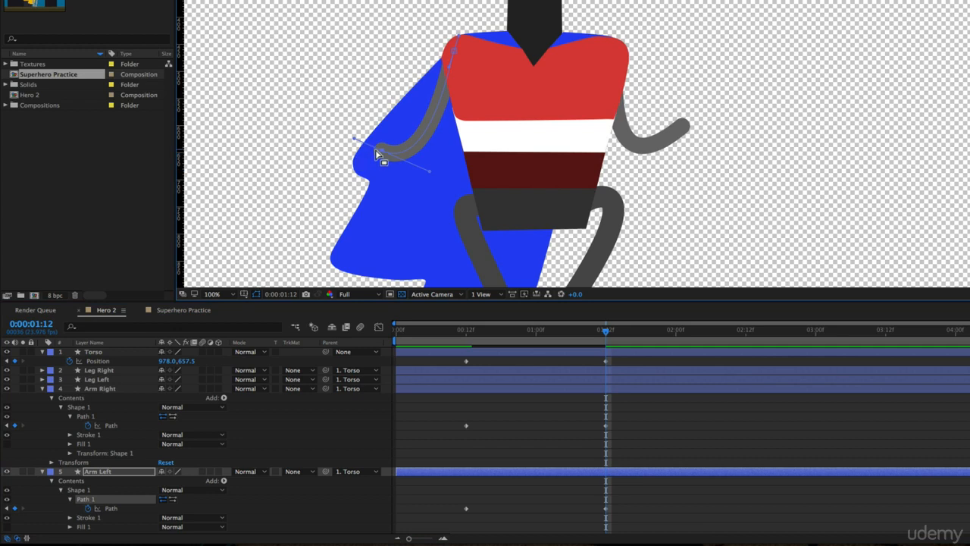
drag(381, 155, 390, 135)
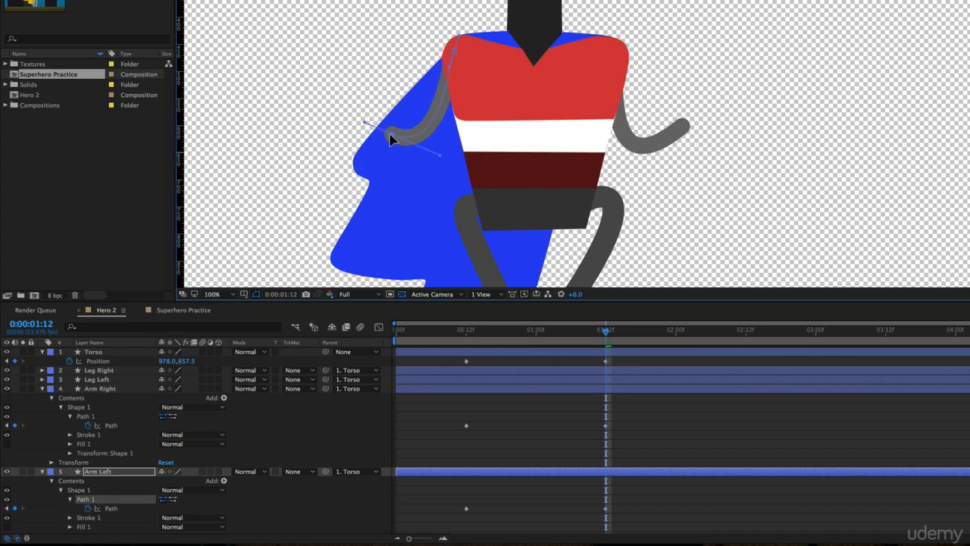
mouse_move(439, 160)
mouse_down()
mouse_move(447, 158)
mouse_move(459, 186)
mouse_move(449, 173)
mouse_up()
drag(390, 137, 399, 139)
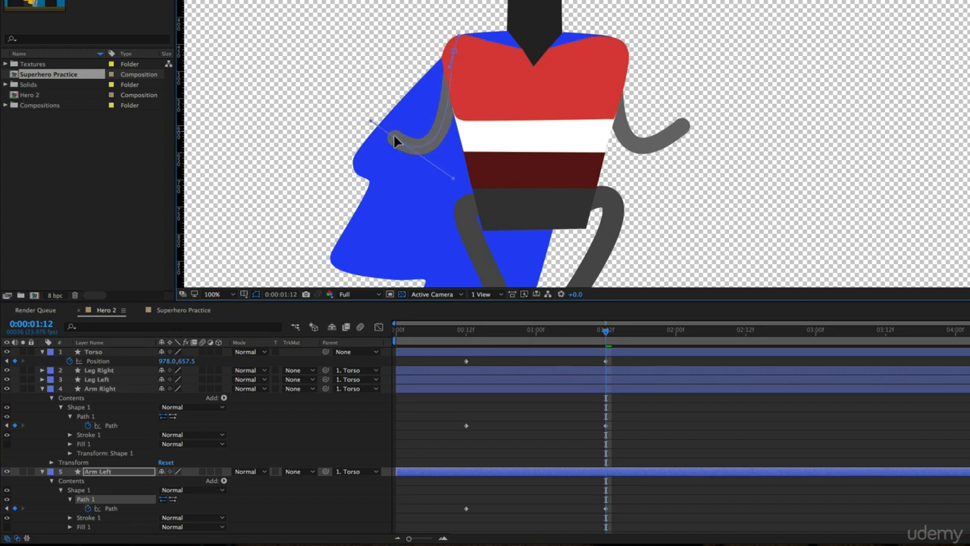
Play and scrub the crouch with the bending arms from the start, with the whole composition fitted in the viewer.
drag(465, 328, 501, 330)
drag(405, 333, 311, 325)
key(space)
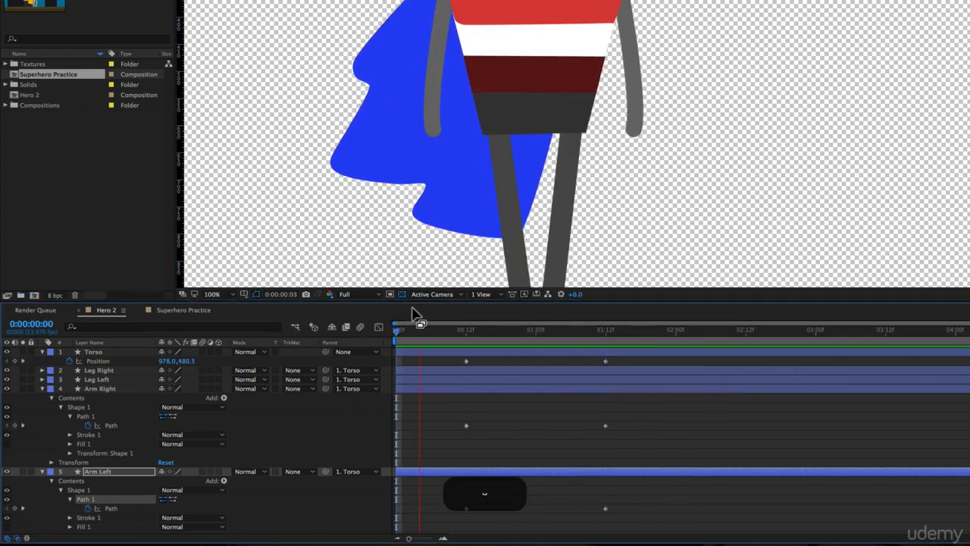
key(space)
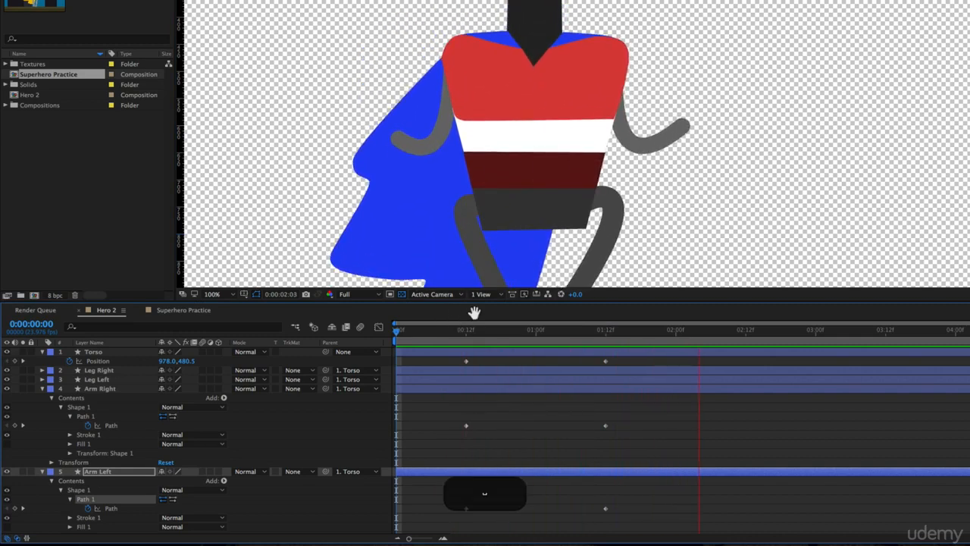
click(226, 293)
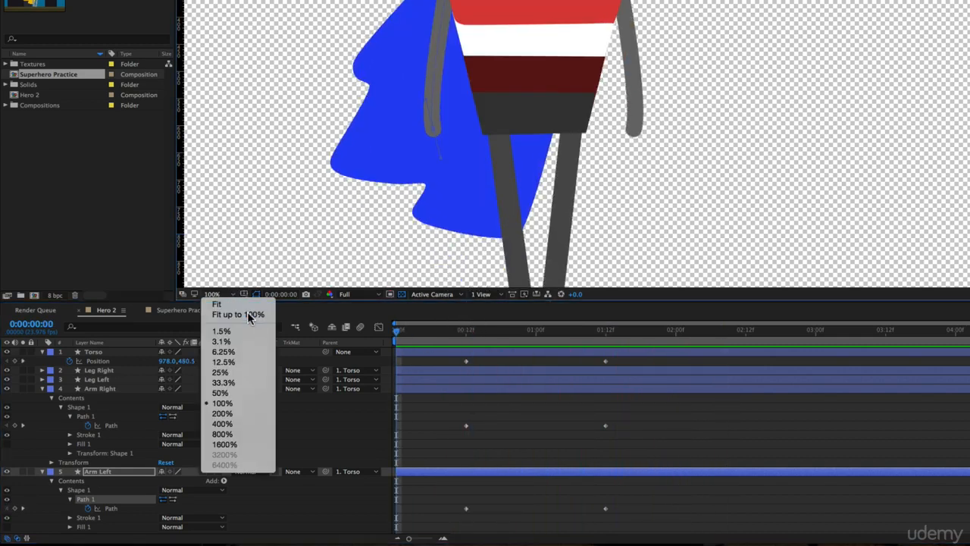
click(235, 312)
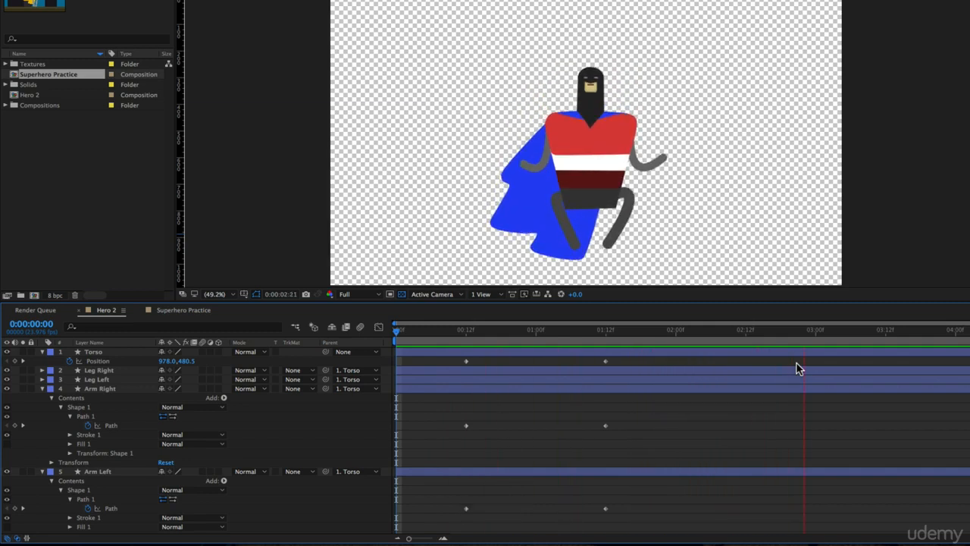
key(space)
drag(459, 339, 495, 341)
Move to 0:00:02:12 and show only the keyframed properties of all layers in the timeline.
drag(667, 334, 747, 339)
click(605, 361)
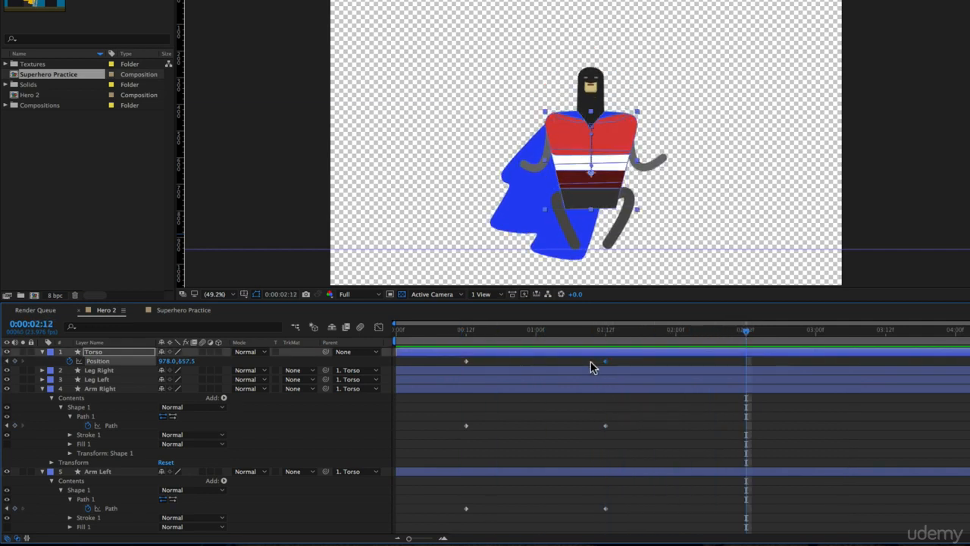
click(671, 427)
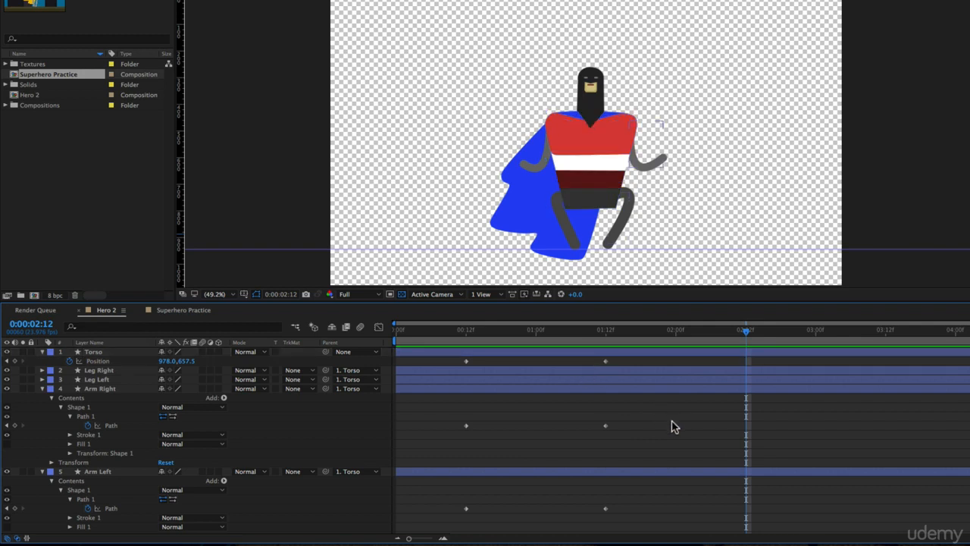
key(u)
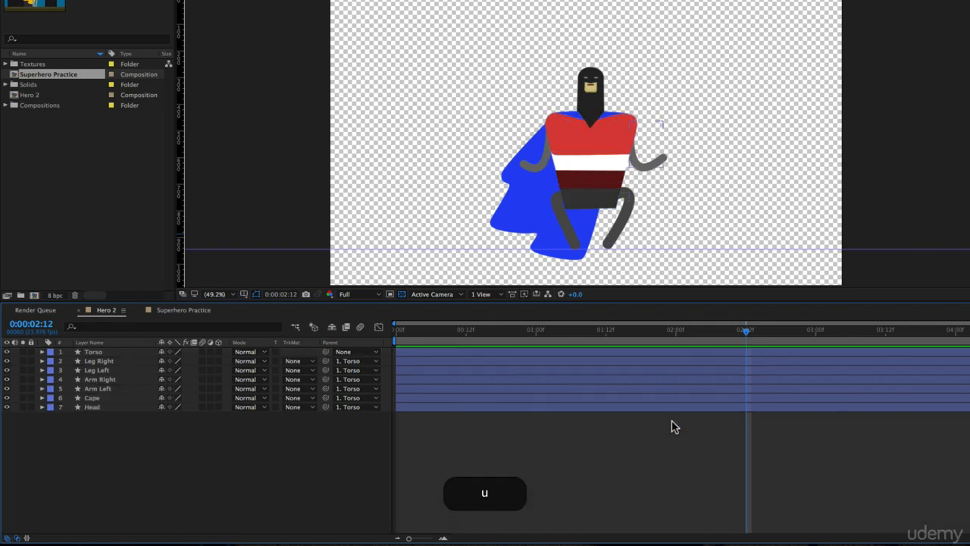
key(u)
click(620, 362)
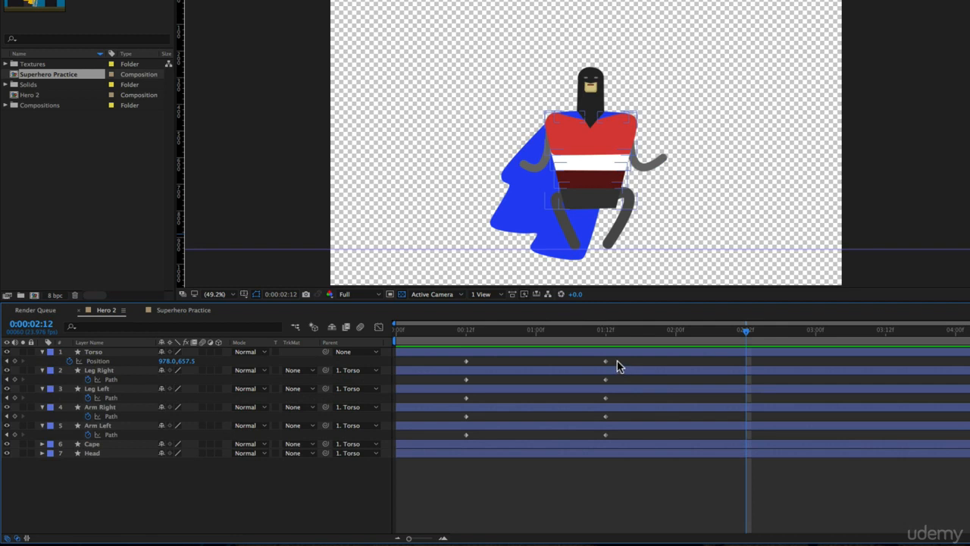
Copy the 0:00:01:12 keyframes of Torso's Position and Leg Right's Path to 0:00:02:12, and add Path keyframes there for Leg Left and both arms.
click(606, 363)
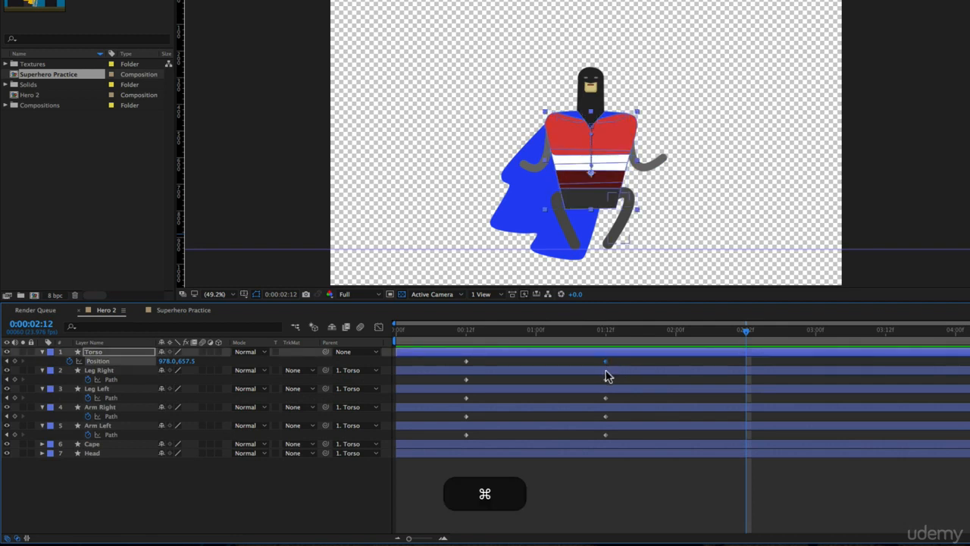
key(super+v)
click(606, 380)
key(super+c)
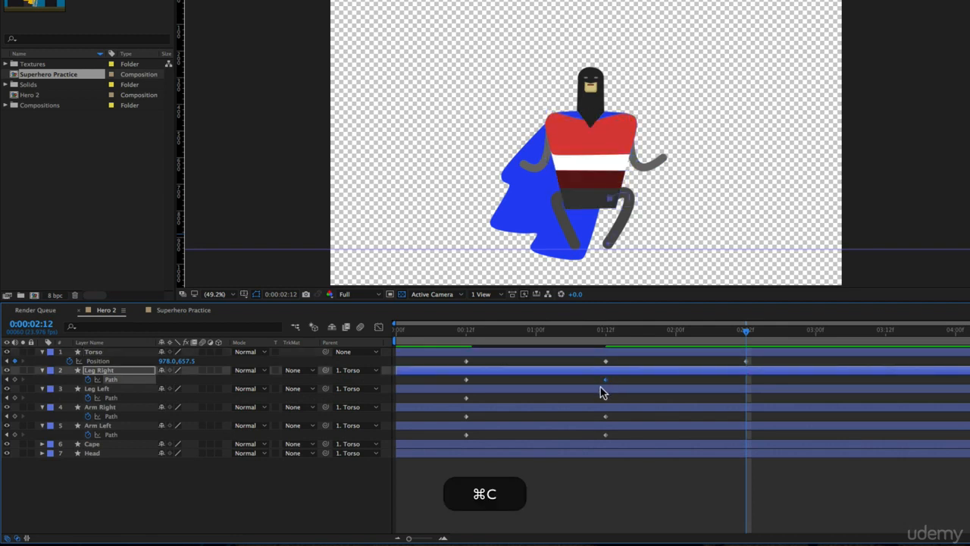
click(15, 398)
click(14, 416)
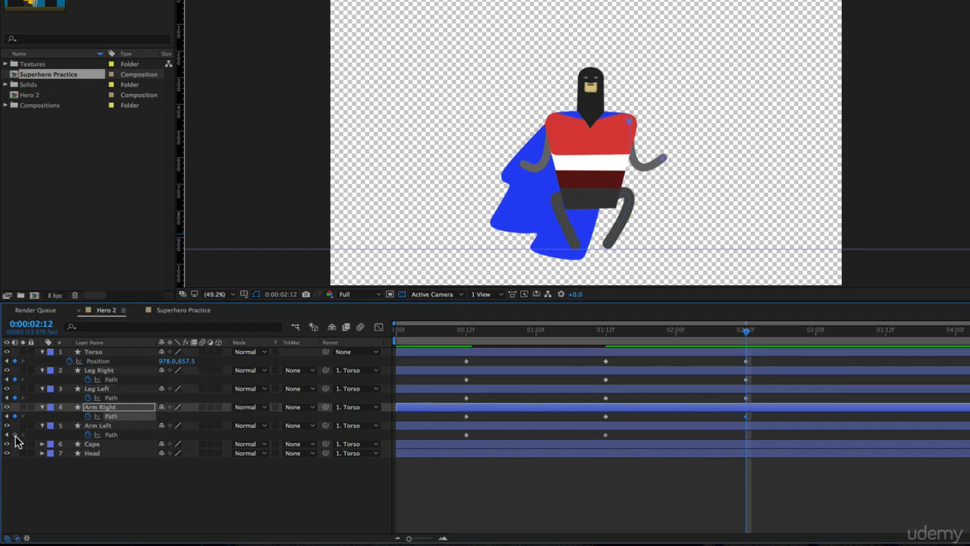
click(15, 434)
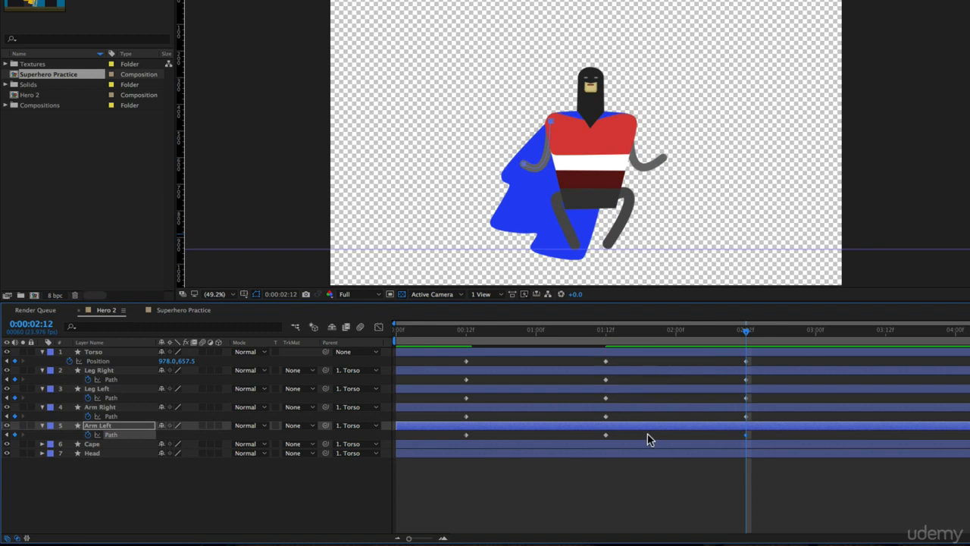
Copy the 0:00:00:12 keyframes of Torso's Position and the Path of Leg Right and Leg Left to 0:00:03:00.
drag(599, 338, 819, 337)
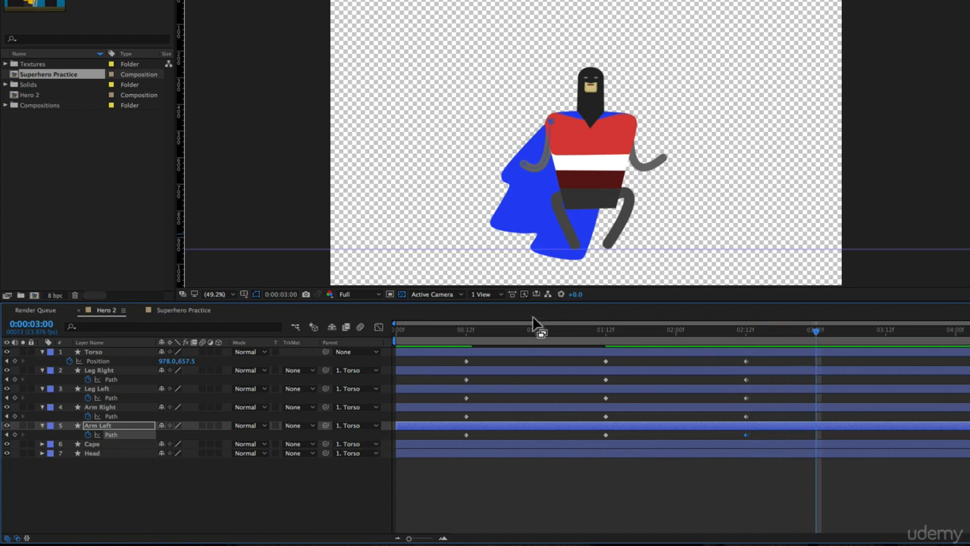
drag(478, 355, 456, 368)
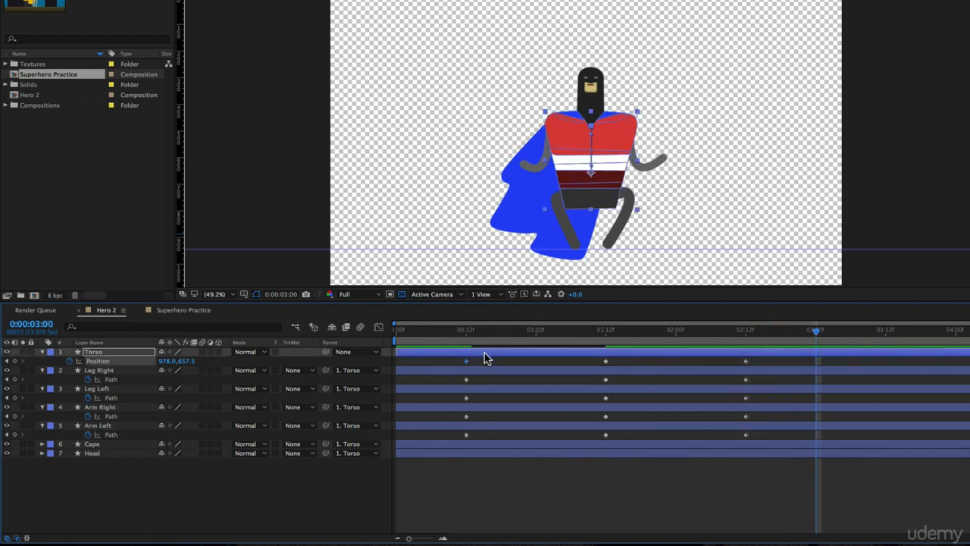
key(super+c)
key(super+v)
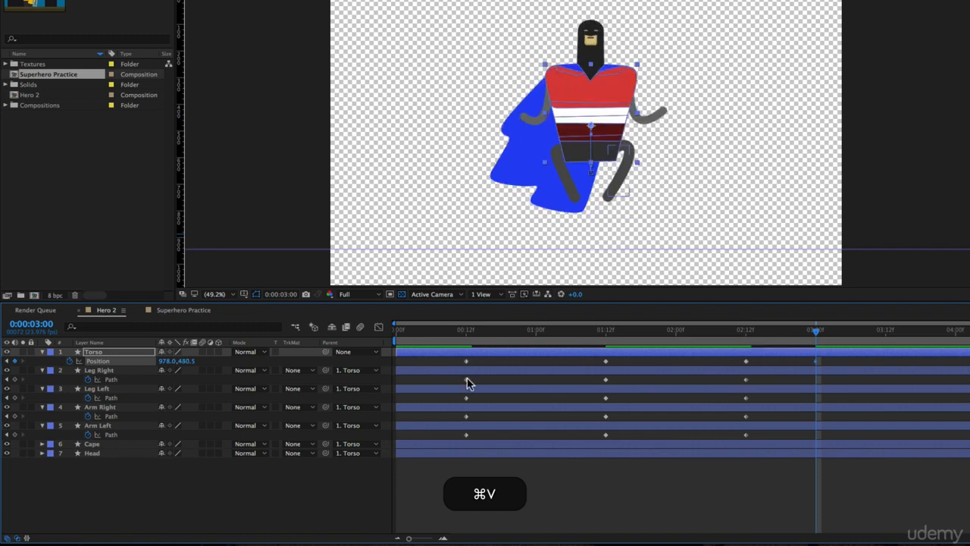
click(467, 380)
key(super+v)
click(467, 398)
key(super+c)
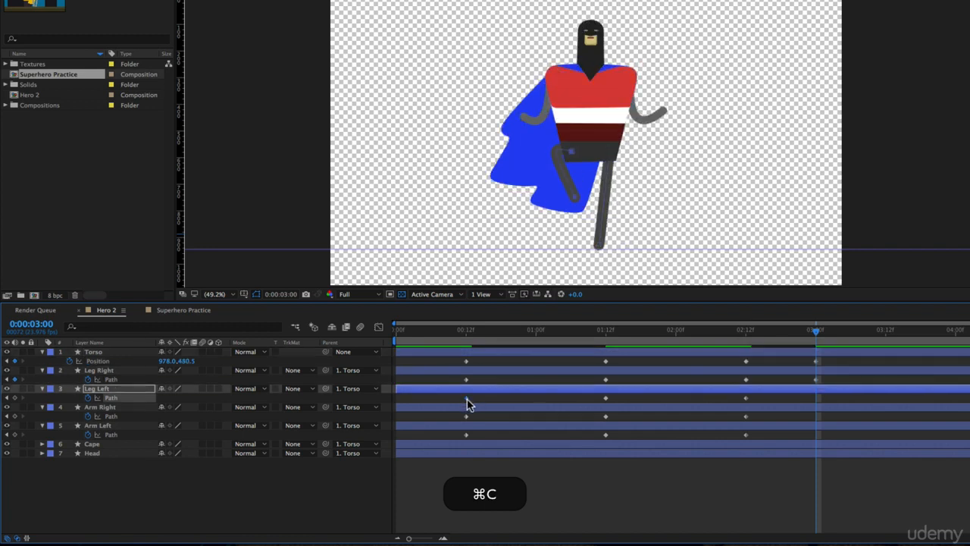
key(super+v)
Copy the 0:00:00:12 Path keyframes of Arm Right and Arm Left to 0:00:03:00.
click(467, 416)
key(super+c)
key(super+v)
click(467, 434)
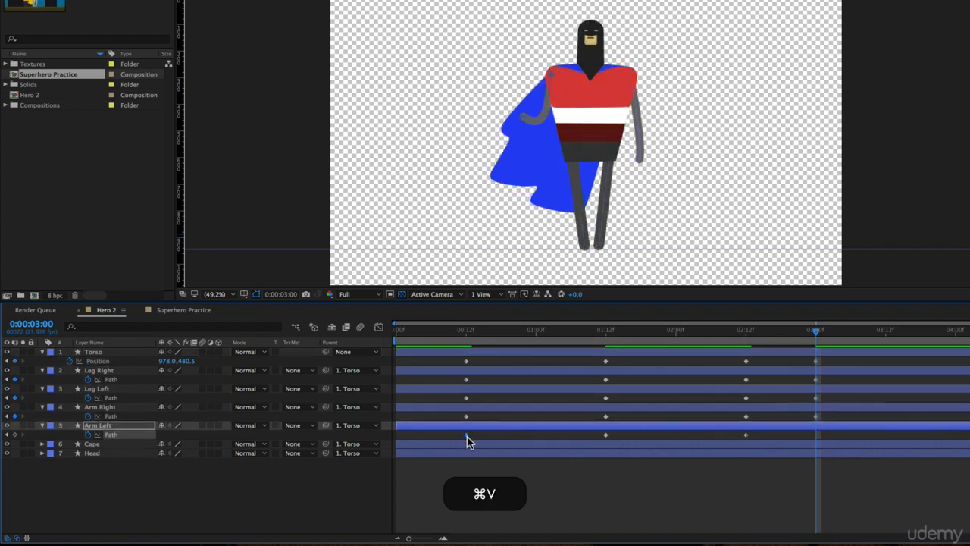
key(super+c)
key(super+v)
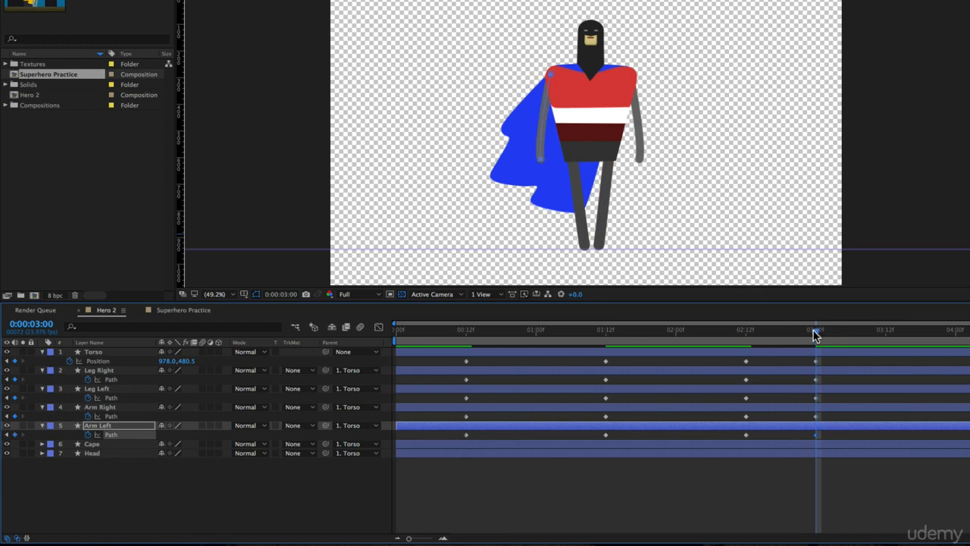
Scrub the rise from the crouch, return to 0:00:03:00, and expand the contents of Arm Right and Arm Left to show Path 1.
drag(815, 330, 726, 362)
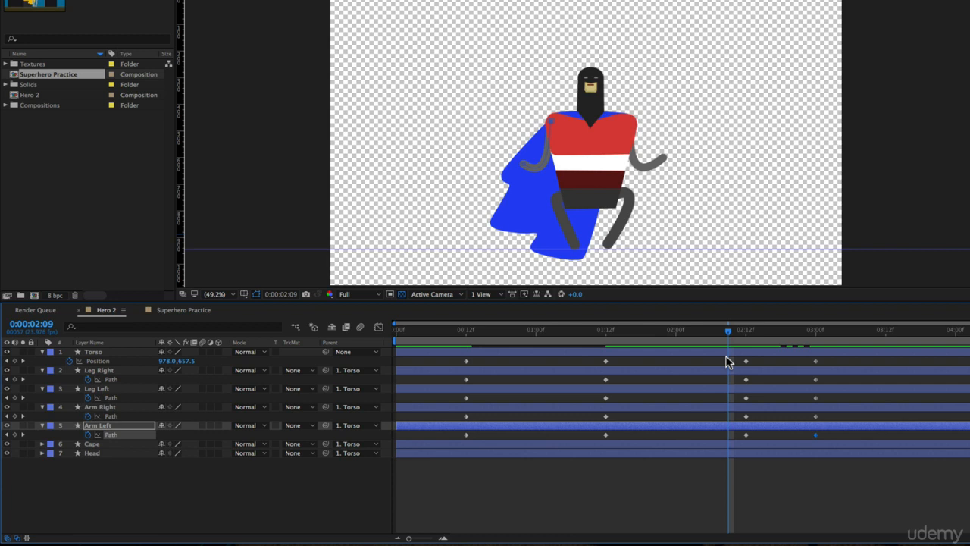
click(817, 334)
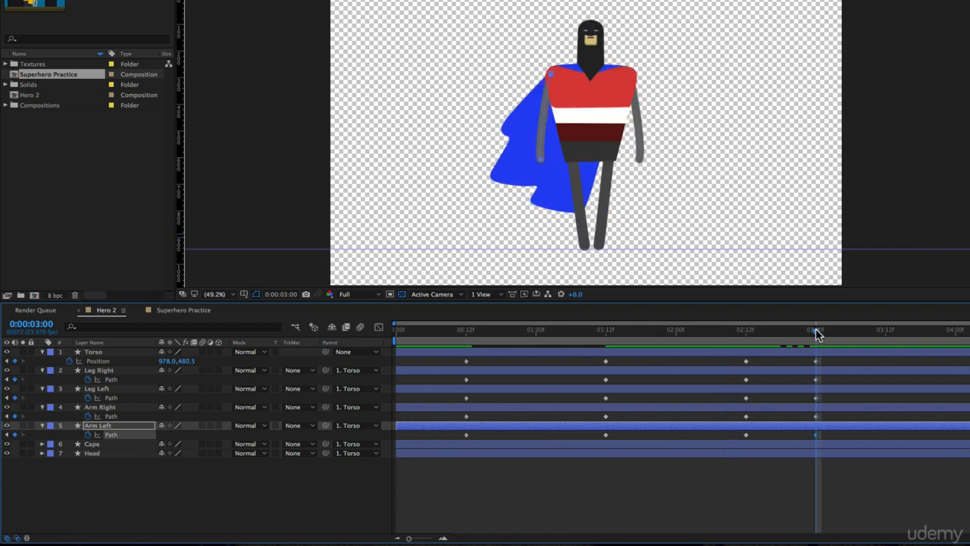
click(816, 416)
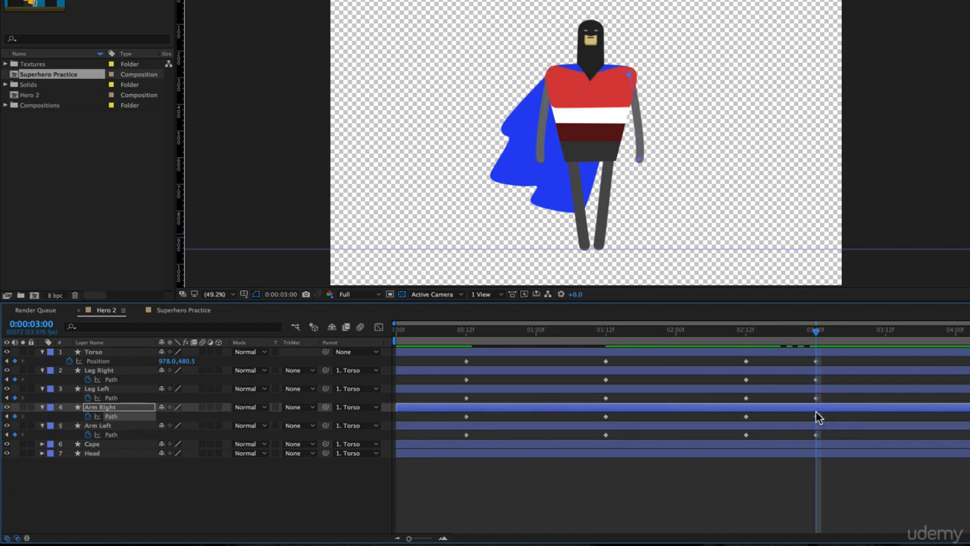
click(66, 420)
click(44, 409)
click(44, 409)
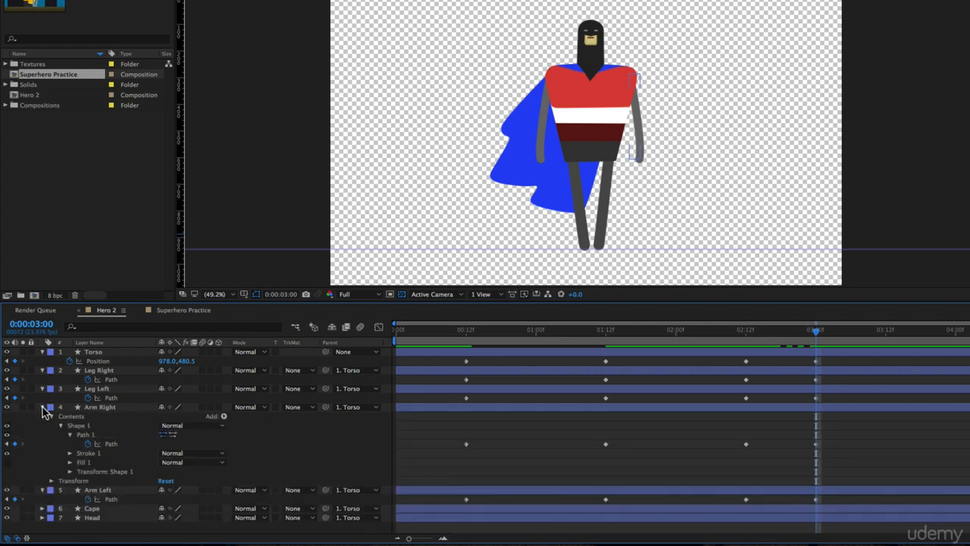
click(42, 492)
click(43, 491)
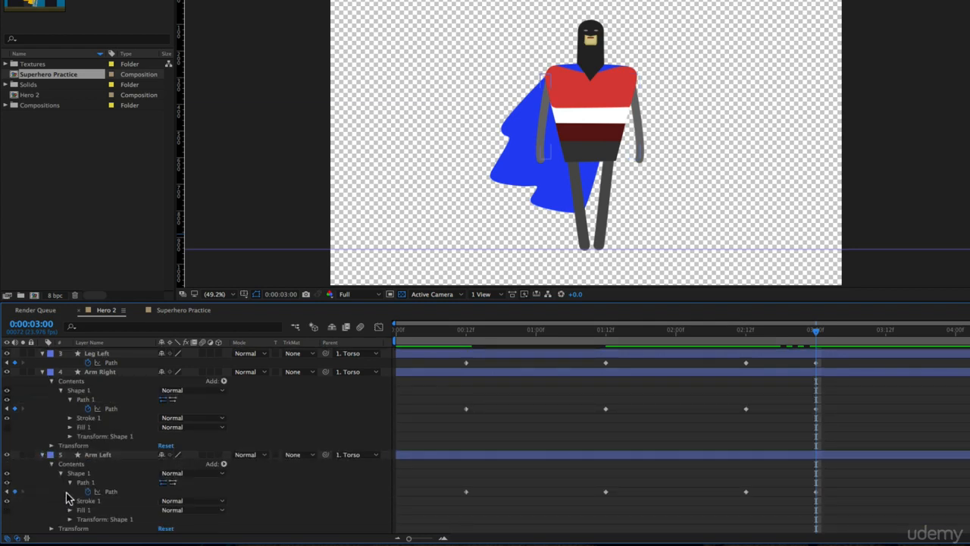
Reshape Arm Left's Path 1 at 0:00:03:00 so the arm reaches straight up above the shoulder, with the hand near the composition's upper edge.
click(85, 483)
key(z)
click(588, 135)
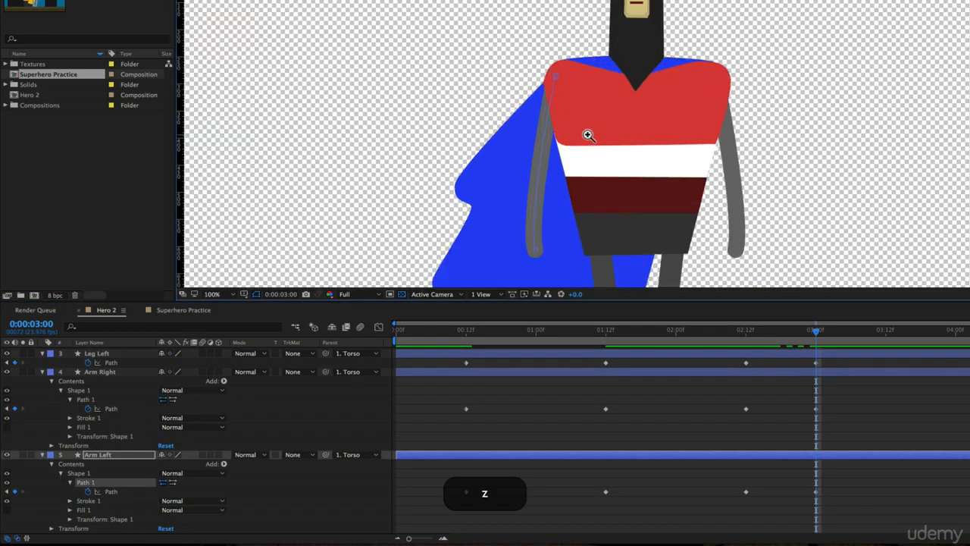
key(v)
drag(534, 252, 541, 25)
key(space)
drag(593, 67, 595, 126)
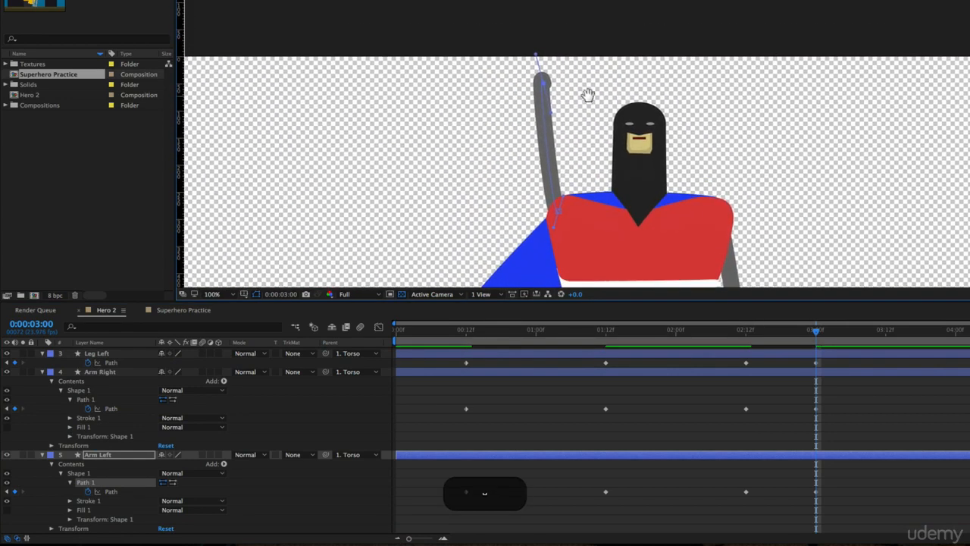
drag(536, 54, 547, 42)
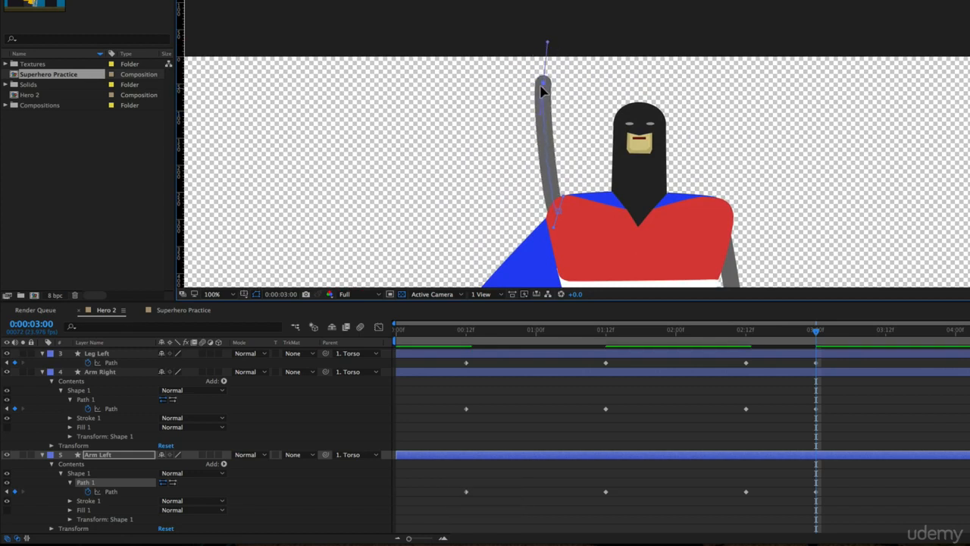
mouse_move(545, 79)
mouse_down()
mouse_move(547, 22)
mouse_move(541, 70)
mouse_up()
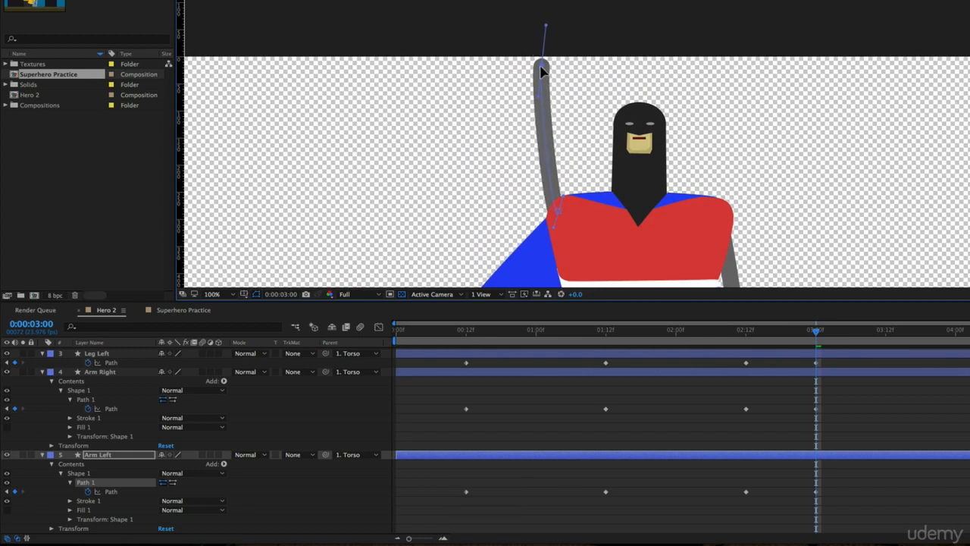
Reshape Arm Right's Path 1 at 0:00:03:00 so the arm extends upward from the shoulder, level with the raised left arm.
click(91, 403)
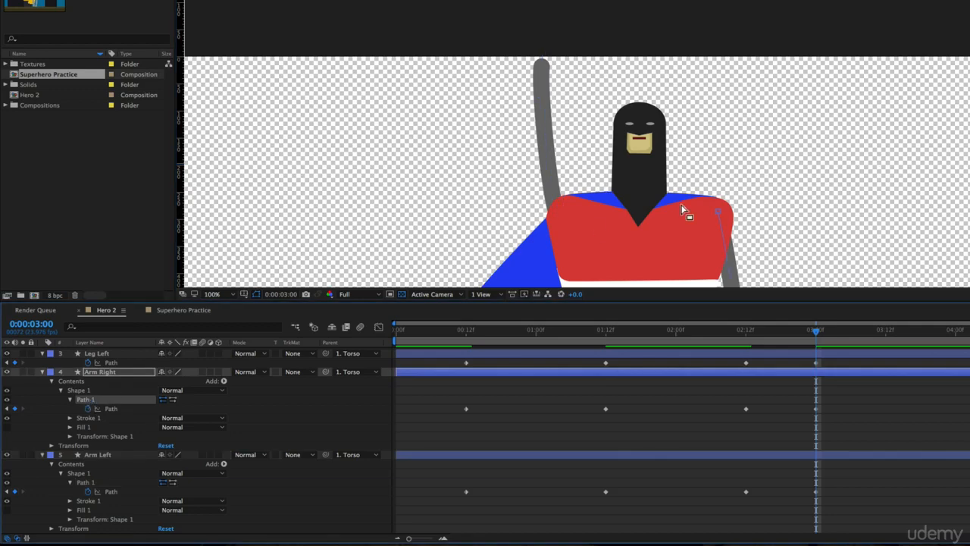
drag(684, 210, 648, 102)
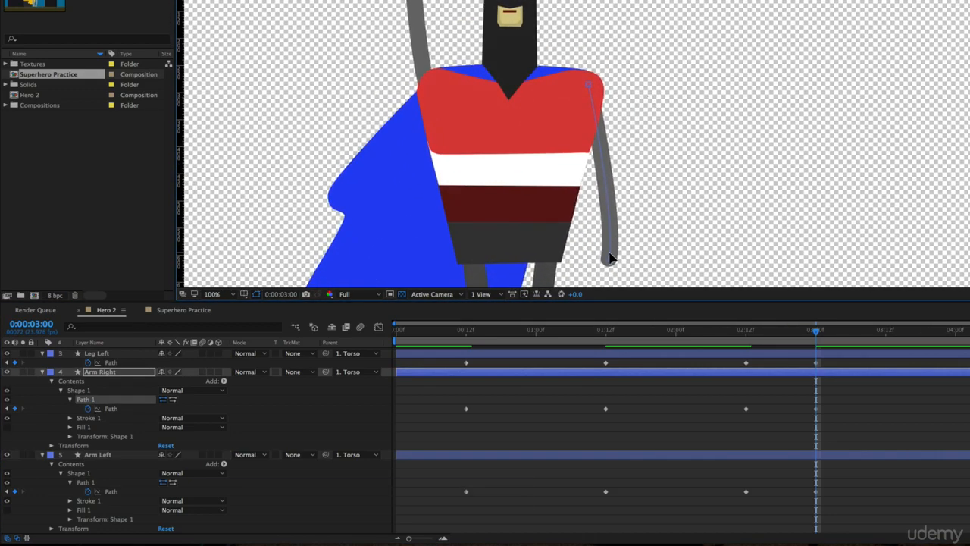
scroll(616, 155, up, 4)
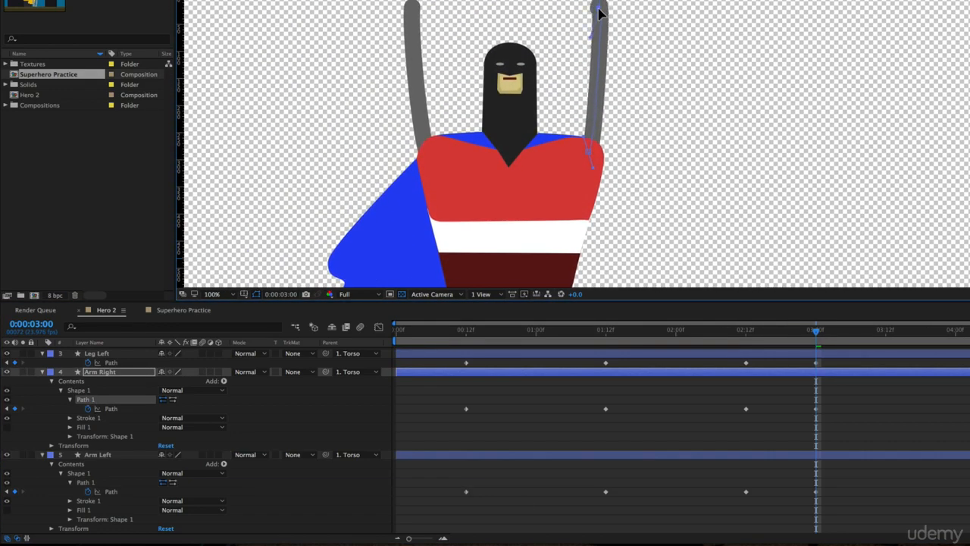
drag(590, 39, 580, 61)
scroll(559, 94, up, 3)
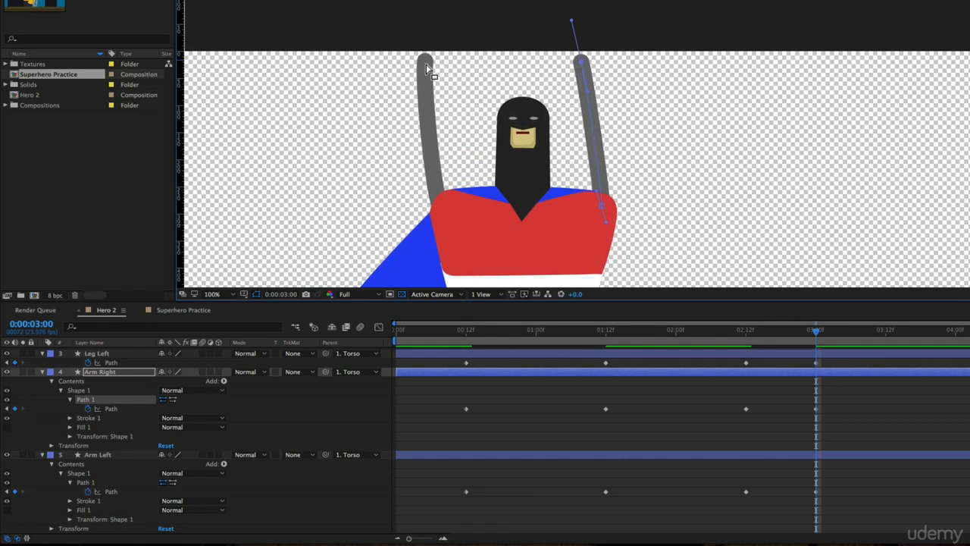
Adjust the end points and handles of both raised arms so they curve inward symmetrically above the head.
click(87, 482)
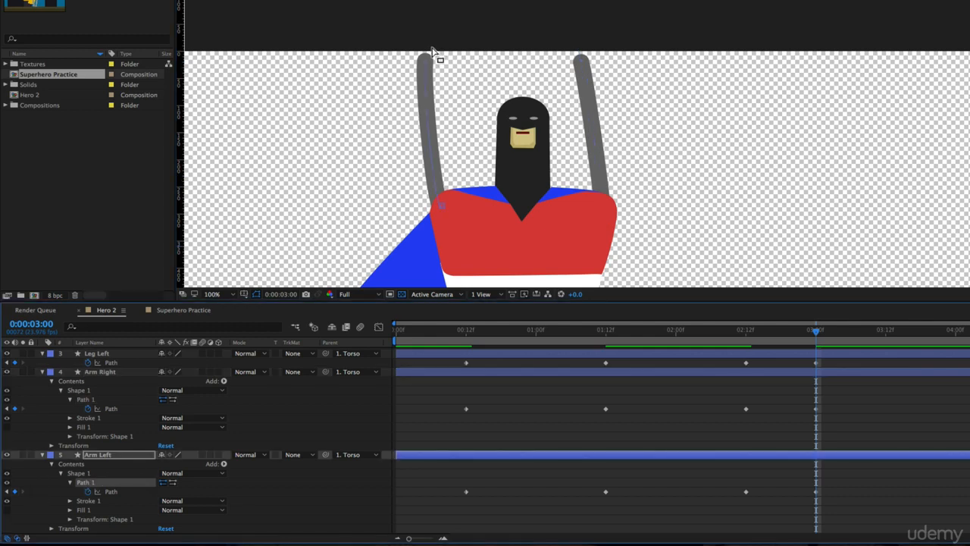
drag(428, 66, 498, 36)
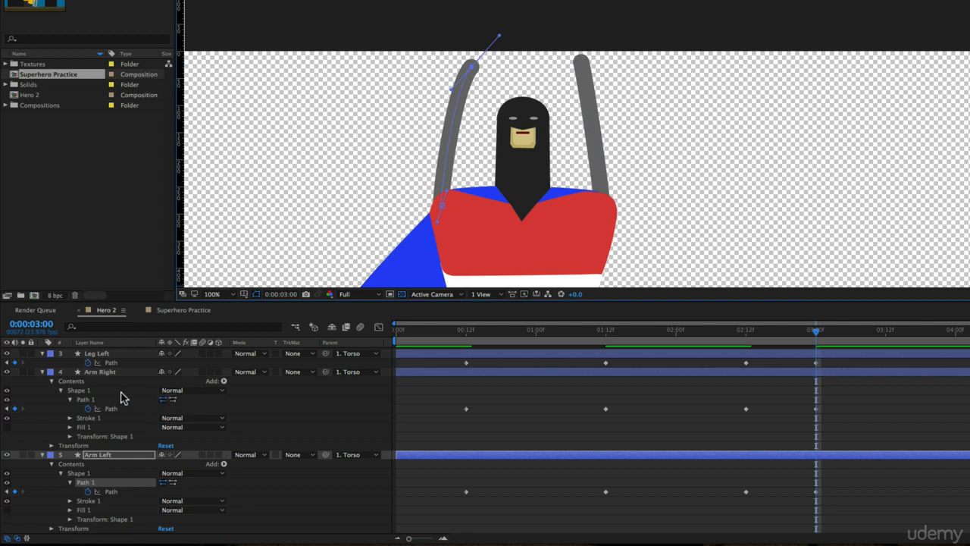
click(84, 399)
drag(581, 62, 570, 68)
drag(560, 30, 551, 19)
drag(571, 66, 576, 62)
drag(589, 96, 596, 95)
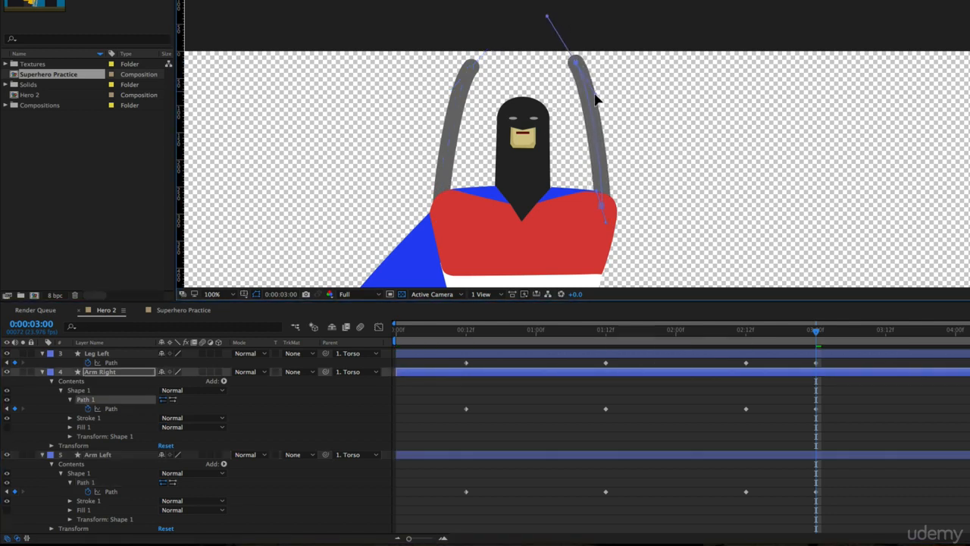
click(824, 433)
Fit the composition in the viewer, play the animation from the start, and scrub through the crouch.
click(213, 294)
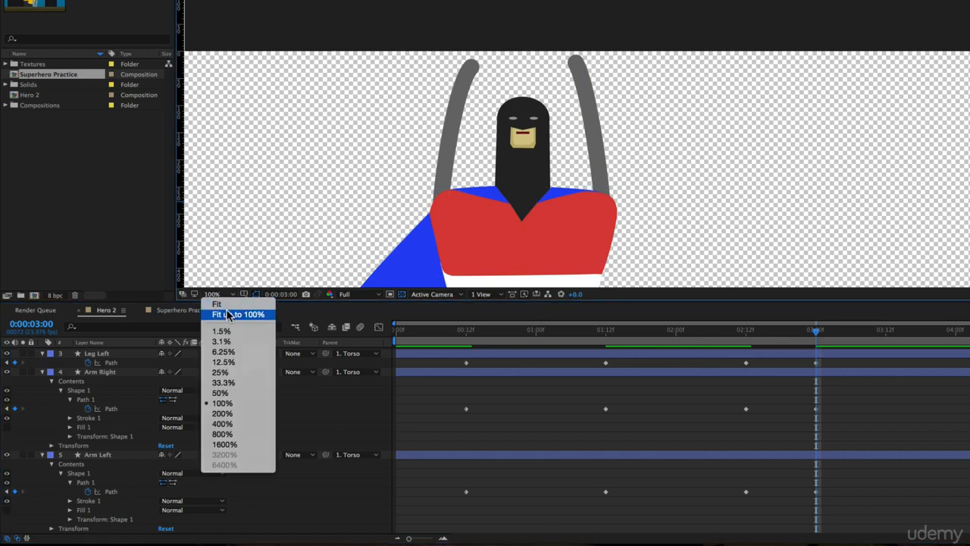
click(229, 315)
click(812, 408)
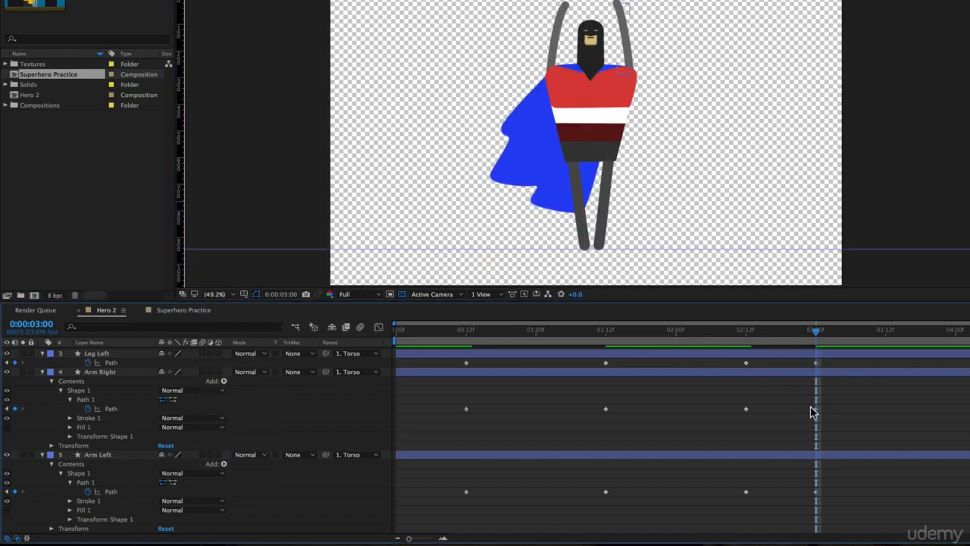
drag(733, 331, 243, 312)
key(space)
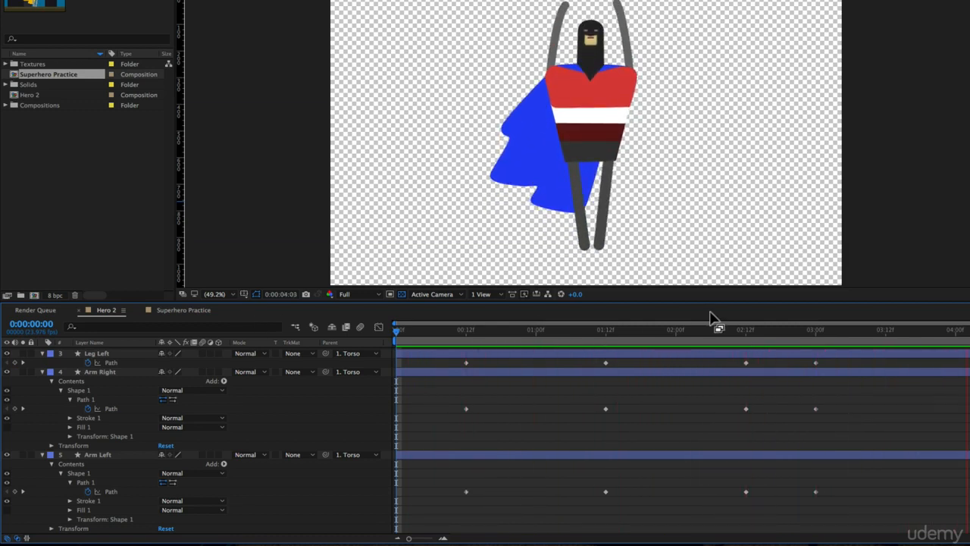
key(space)
drag(446, 335, 599, 343)
Show only the keyframed properties of all layers and apply Easy Ease to every Torso, leg and arm keyframe.
key(super+a)
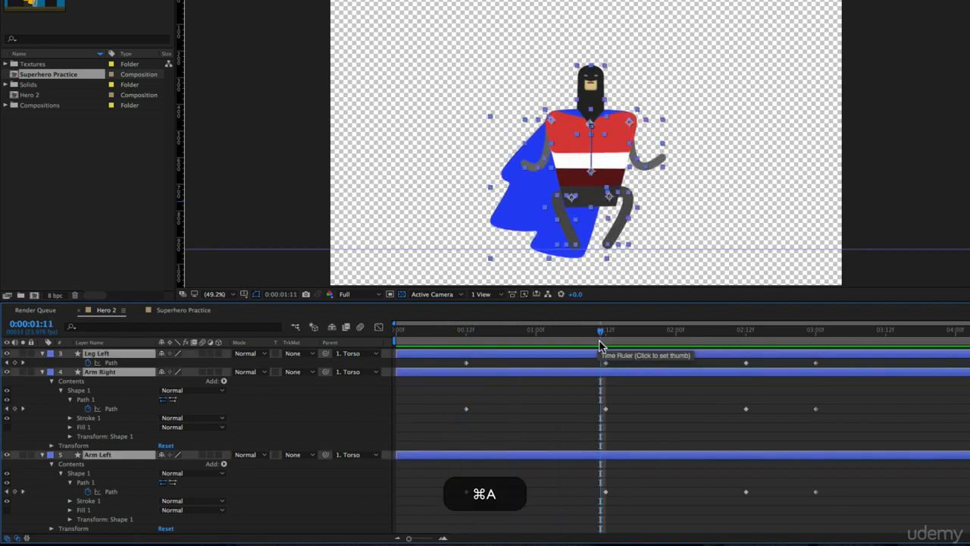
key(u)
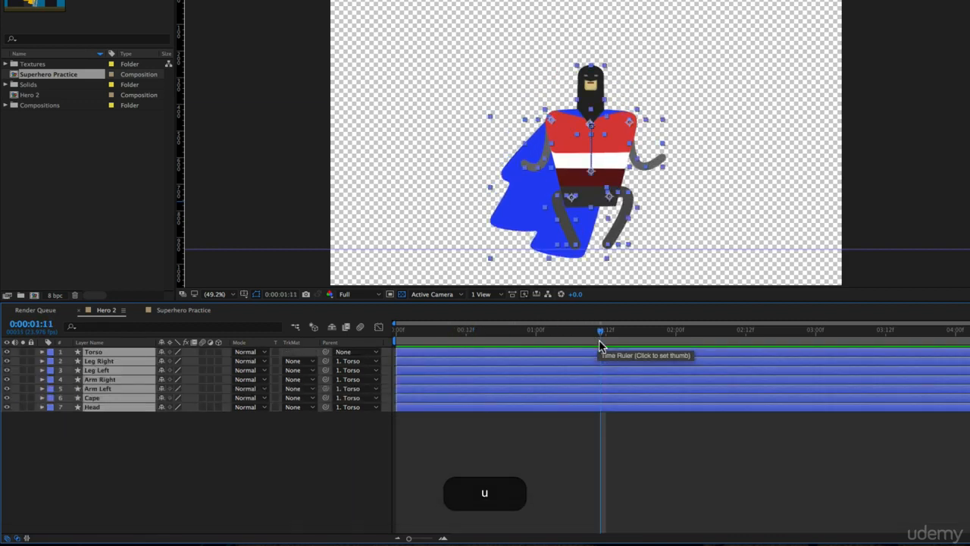
key(u)
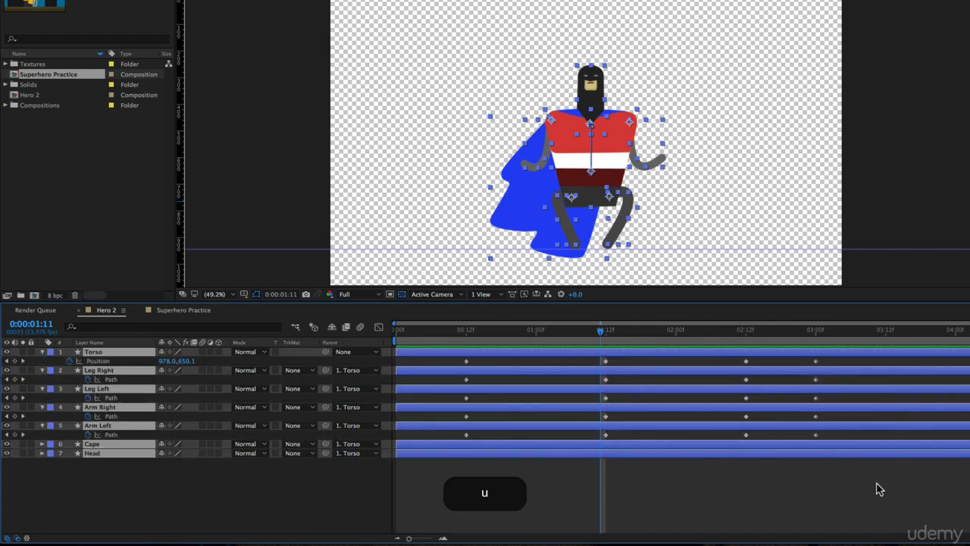
drag(877, 489, 470, 357)
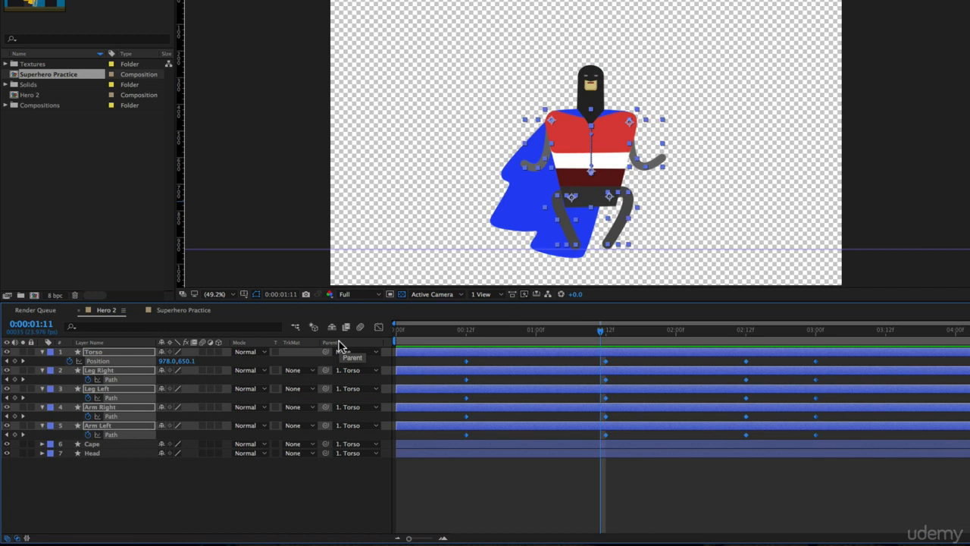
right_click(467, 361)
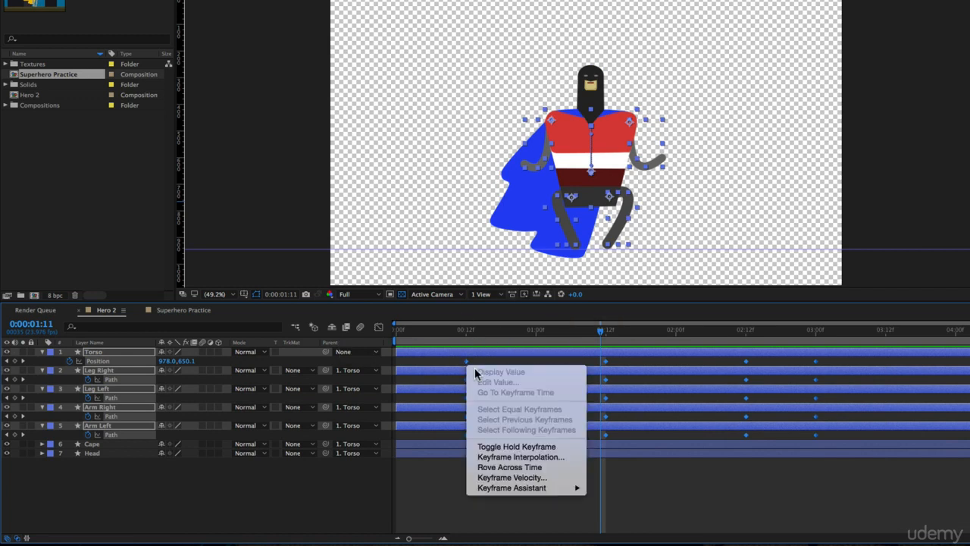
mouse_move(530, 489)
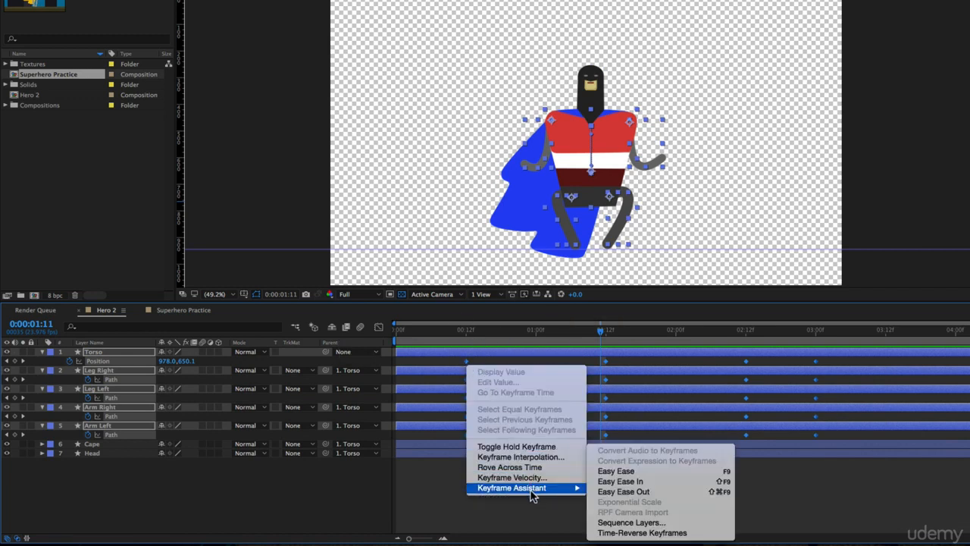
click(623, 470)
In the graph editor, lengthen the incoming ease of the 0:00:01:12 keyframes so the crouch's speed peaks early and slows gradually.
drag(470, 334, 607, 347)
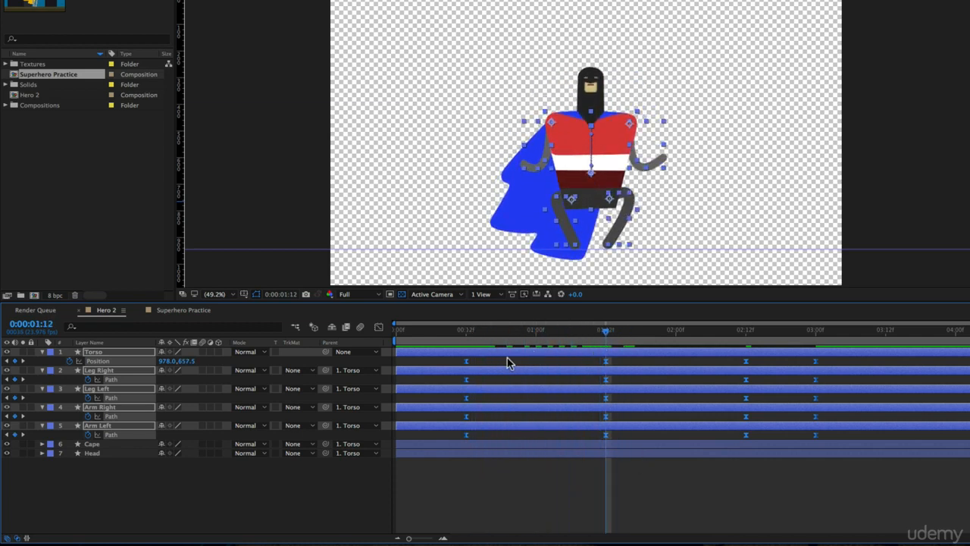
click(379, 328)
drag(626, 494, 585, 522)
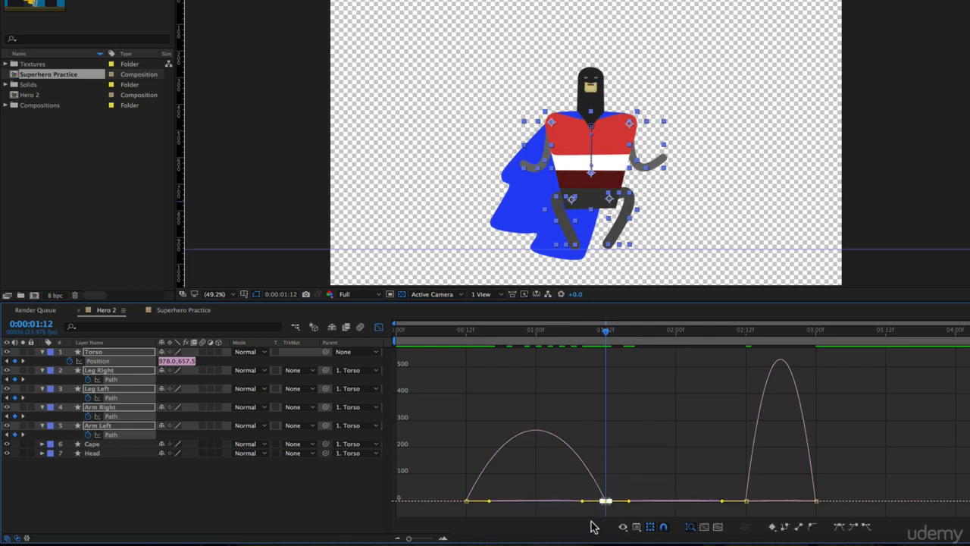
drag(584, 502, 546, 502)
Lengthen the outgoing ease of the 0:00:02:12 keyframes and the incoming ease of the 0:00:03:00 keyframes, and play the result.
drag(498, 329, 753, 392)
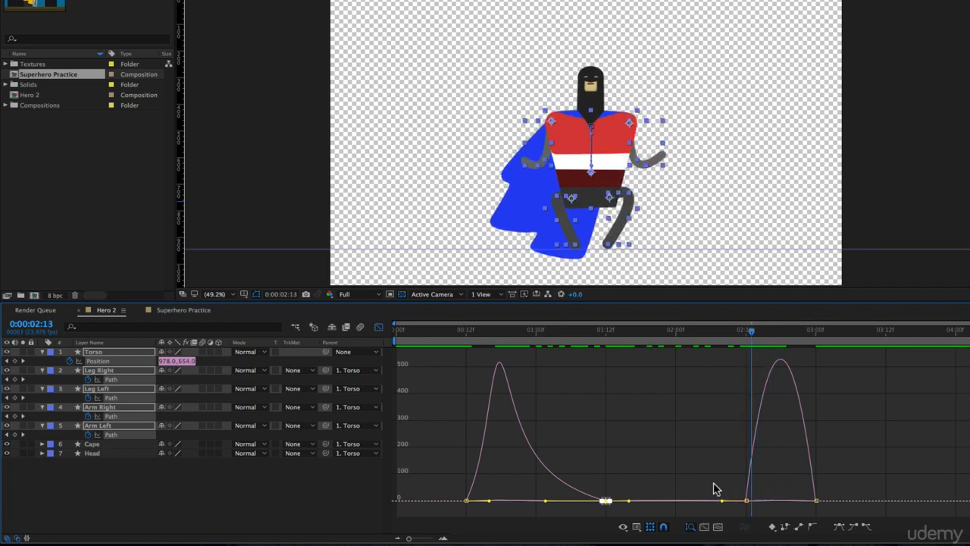
click(747, 500)
drag(757, 500, 777, 501)
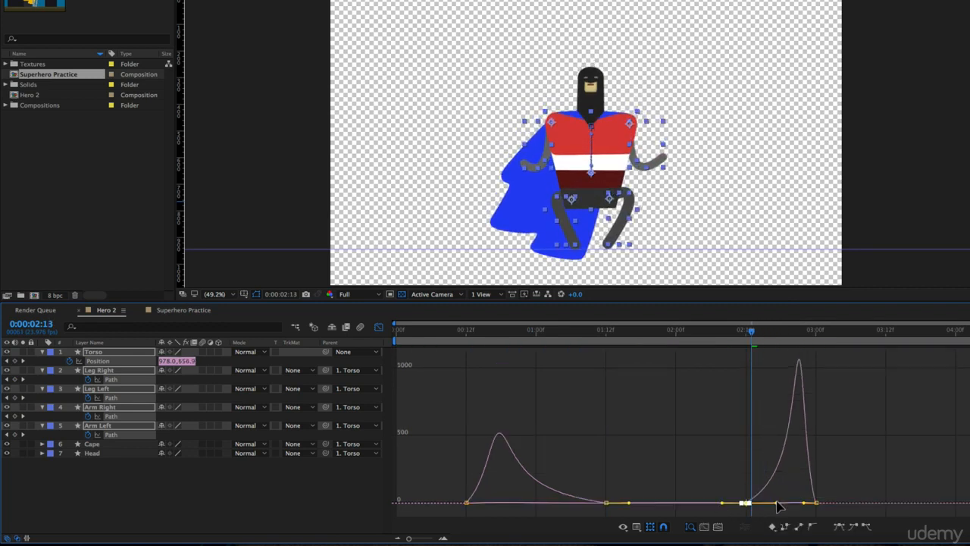
drag(844, 479, 789, 502)
key(space)
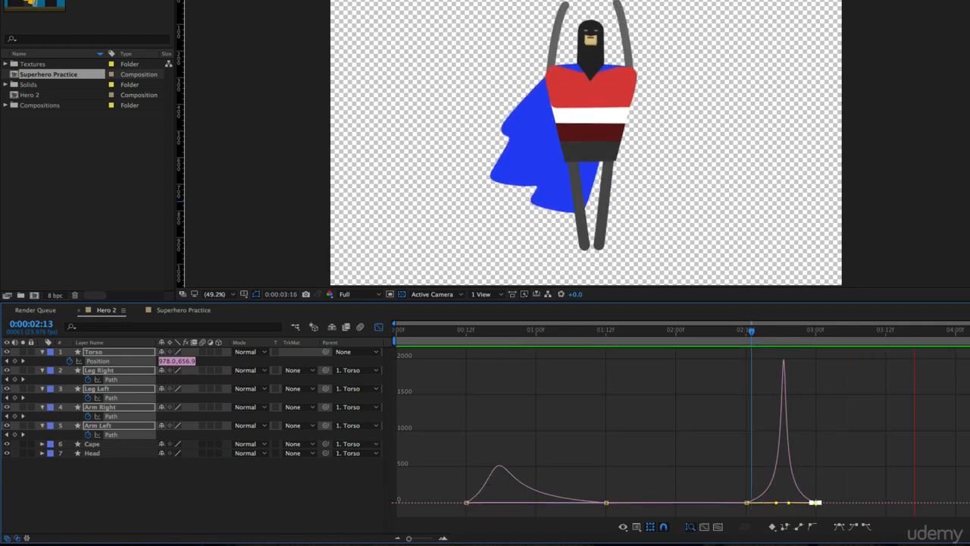